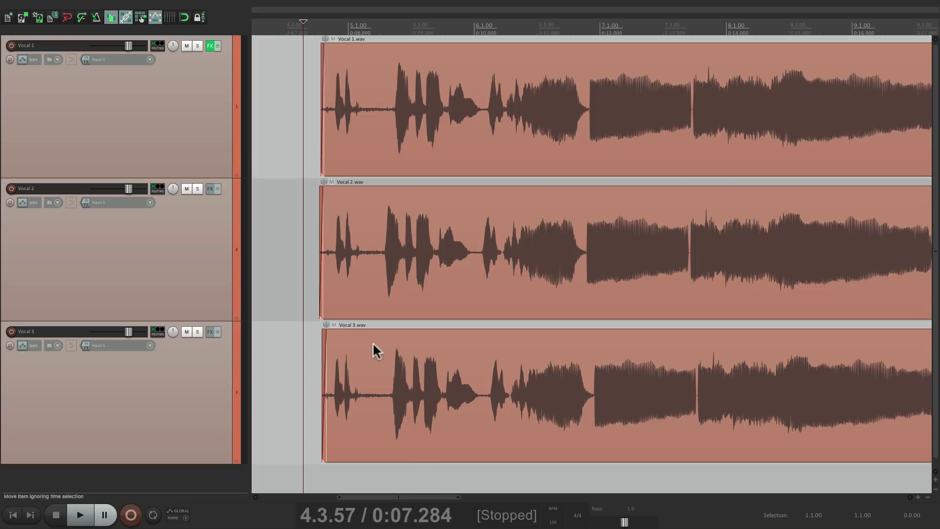
# Select Vocal 1, 2 and 3 and enable Group 1 for them in the grouping window.
pyautogui.click(208, 145)
pyautogui.keyDown('shift'); pyautogui.click(202, 390); pyautogui.keyUp('shift')
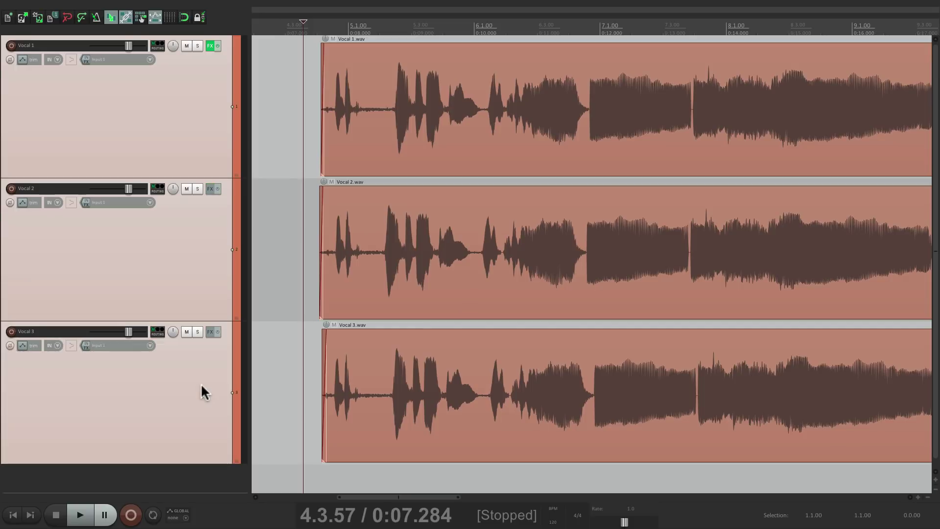
pyautogui.hotkey('shift', 'g')
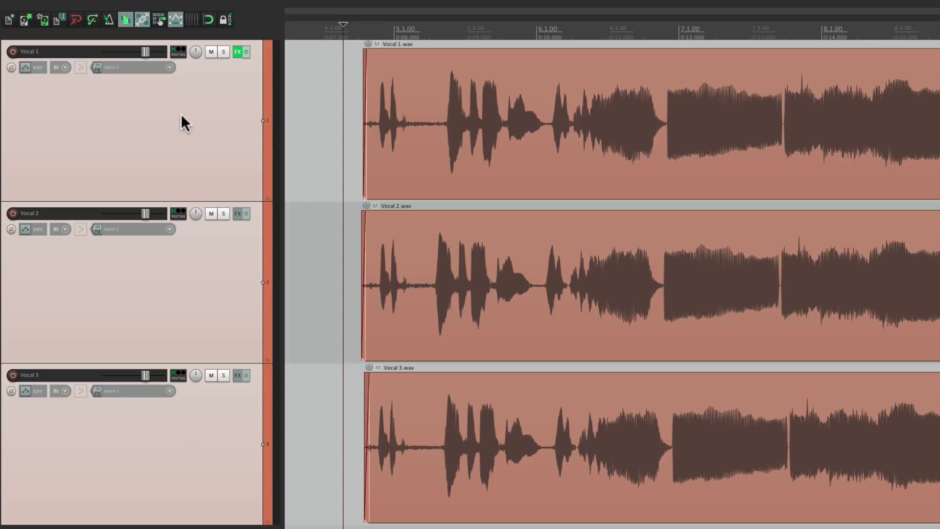
# In Vocal 1's FX chain, set ReaEQ high-pass to ~108 Hz and tweak MJUCjr and Luftikus controls.
pyautogui.click(238, 52)
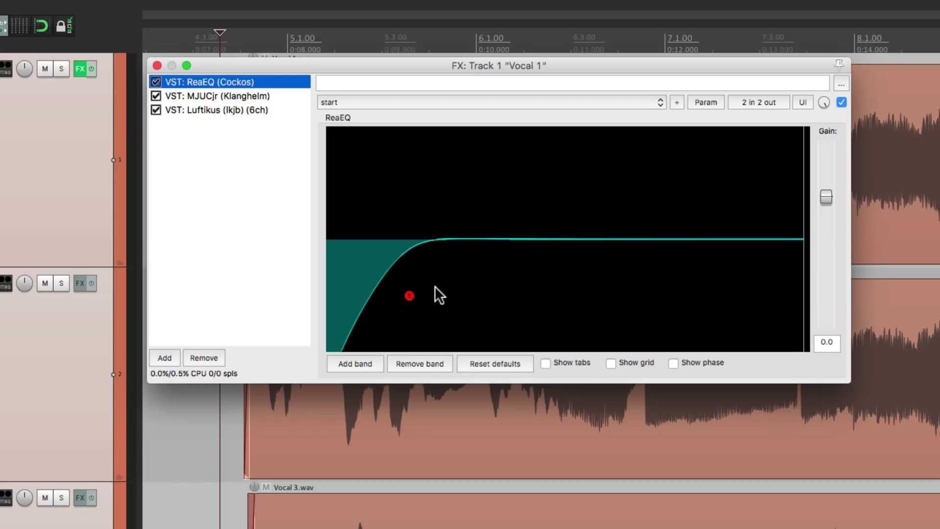
pyautogui.moveTo(411, 295)
pyautogui.mouseDown()
pyautogui.moveTo(493, 292)
pyautogui.moveTo(400, 292)
pyautogui.moveTo(474, 293)
pyautogui.moveTo(420, 296)
pyautogui.mouseUp()
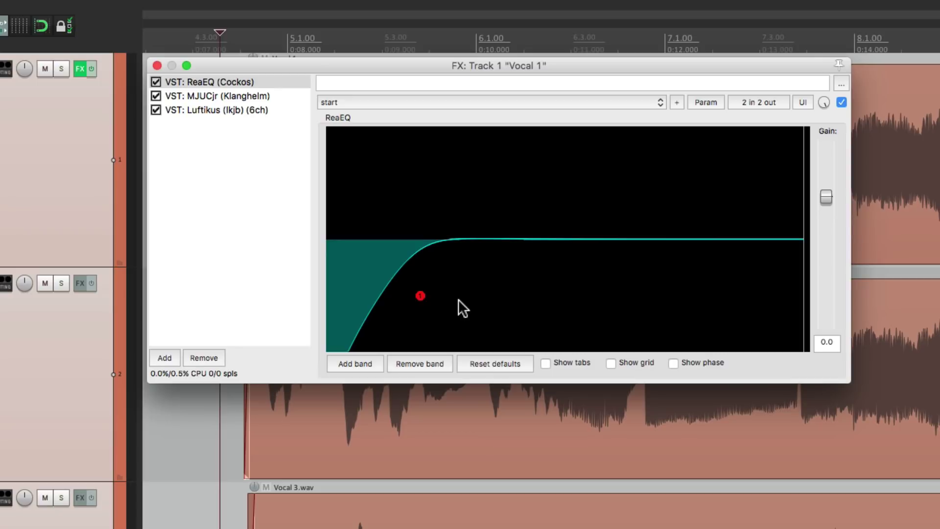
pyautogui.click(273, 95)
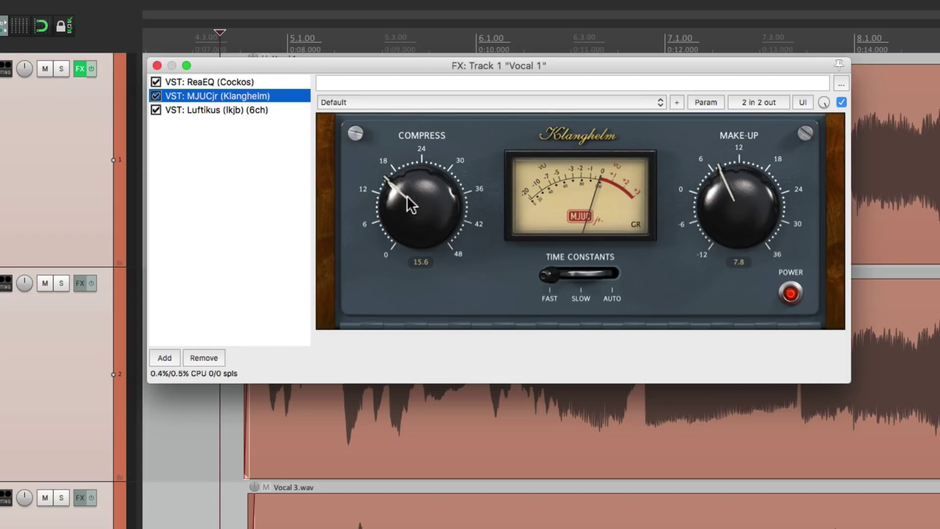
pyautogui.moveTo(405, 200)
pyautogui.mouseDown()
pyautogui.moveTo(416, 196)
pyautogui.moveTo(413, 204)
pyautogui.mouseUp()
pyautogui.moveTo(734, 204)
pyautogui.mouseDown()
pyautogui.moveTo(731, 221)
pyautogui.moveTo(731, 206)
pyautogui.mouseUp()
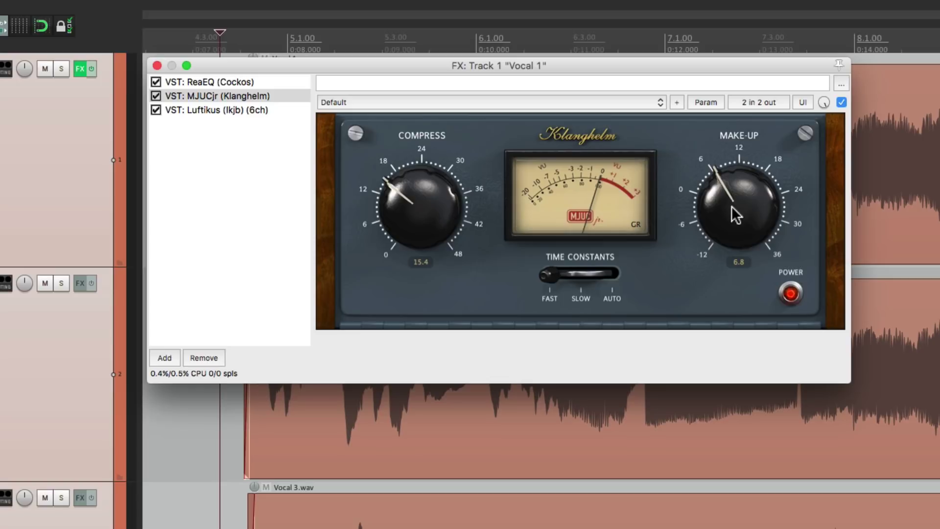
pyautogui.click(289, 110)
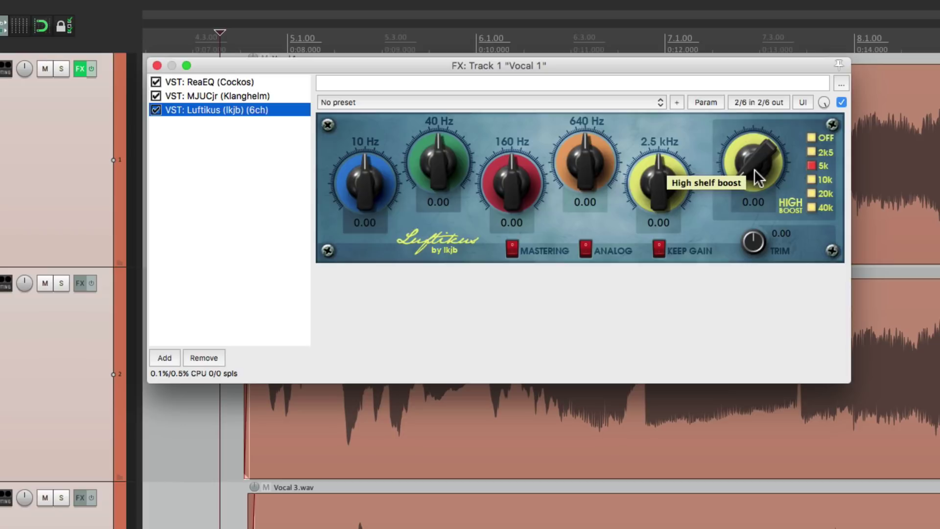
pyautogui.moveTo(754, 169); pyautogui.dragTo(732, 207)
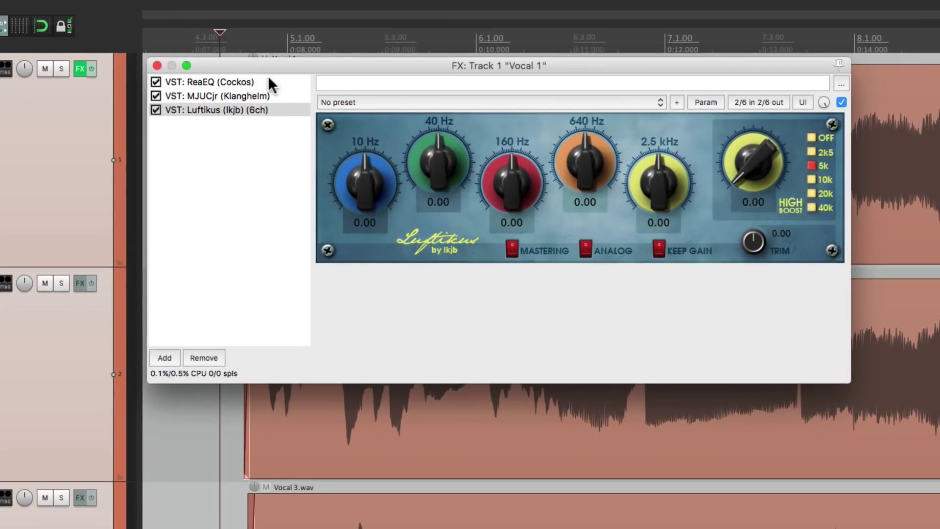
# Show ReaEQ's high-pass frequency among Vocal 1's track controls.
pyautogui.click(379, 59)
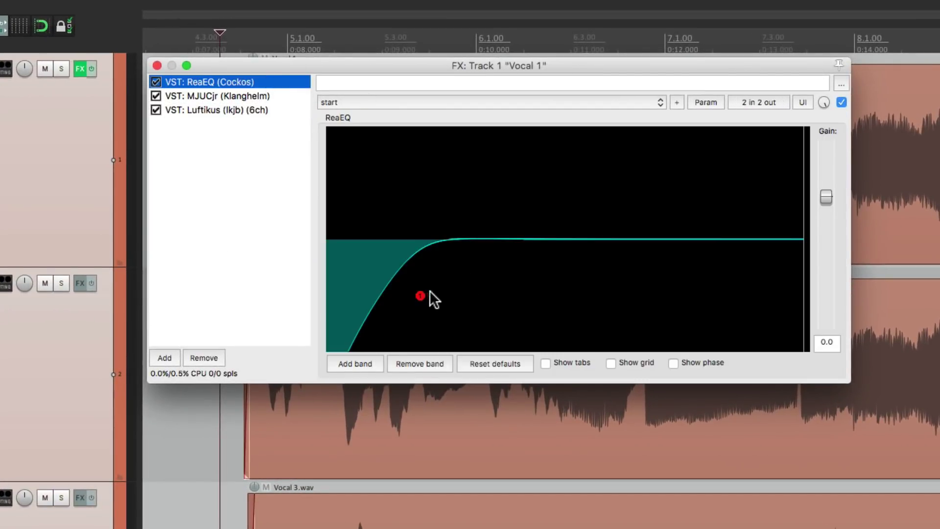
pyautogui.moveTo(420, 294)
pyautogui.mouseDown()
pyautogui.moveTo(457, 294)
pyautogui.moveTo(418, 292)
pyautogui.mouseUp()
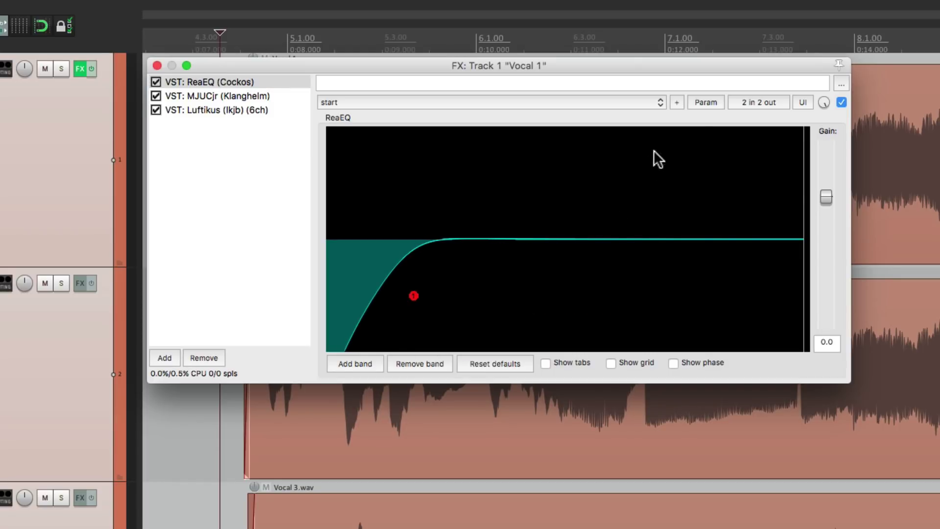
pyautogui.click(699, 103)
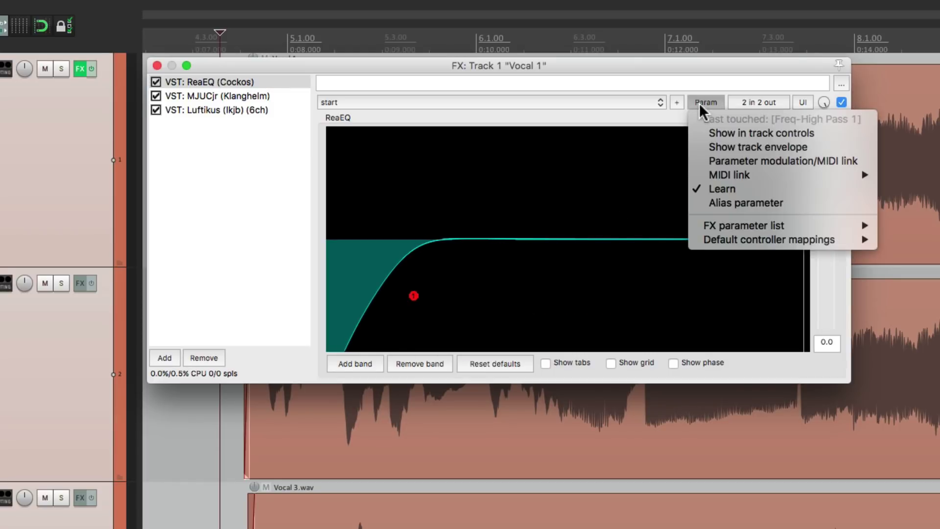
pyautogui.click(698, 138)
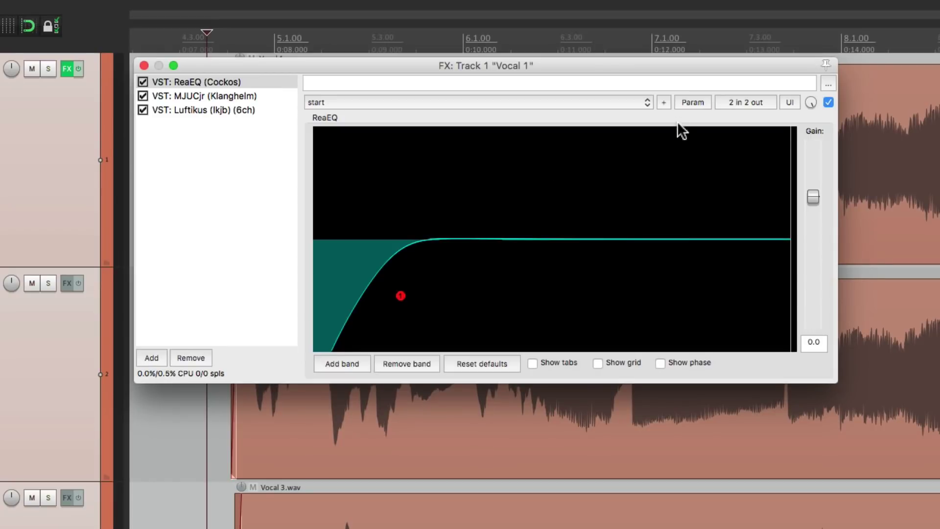
# Add a Freq-High Pass 1 envelope on Vocal 1 and set it to 109.6 Hz.
pyautogui.click(685, 101)
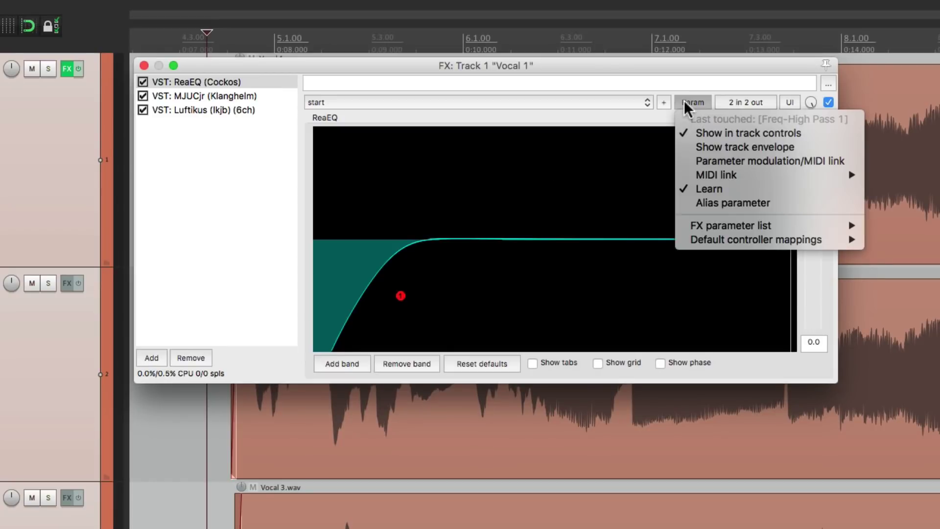
pyautogui.click(686, 146)
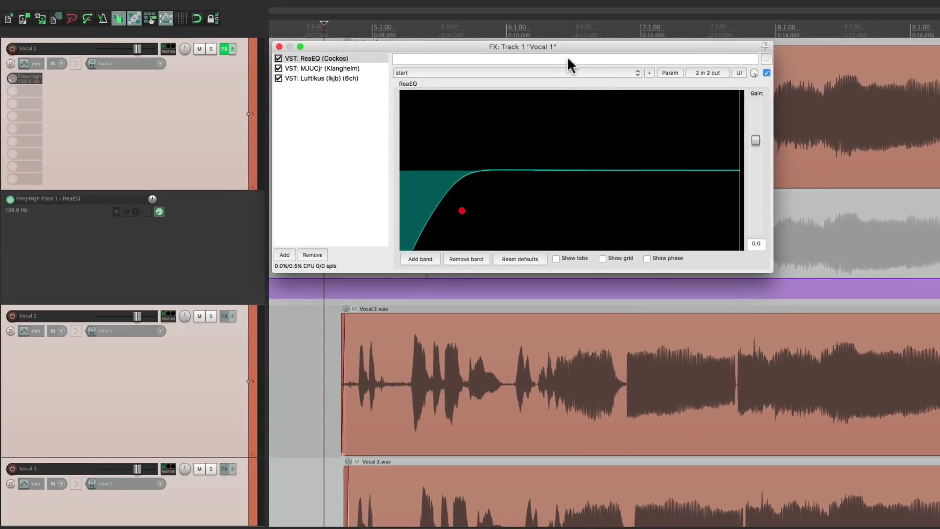
pyautogui.moveTo(567, 56); pyautogui.dragTo(608, 304)
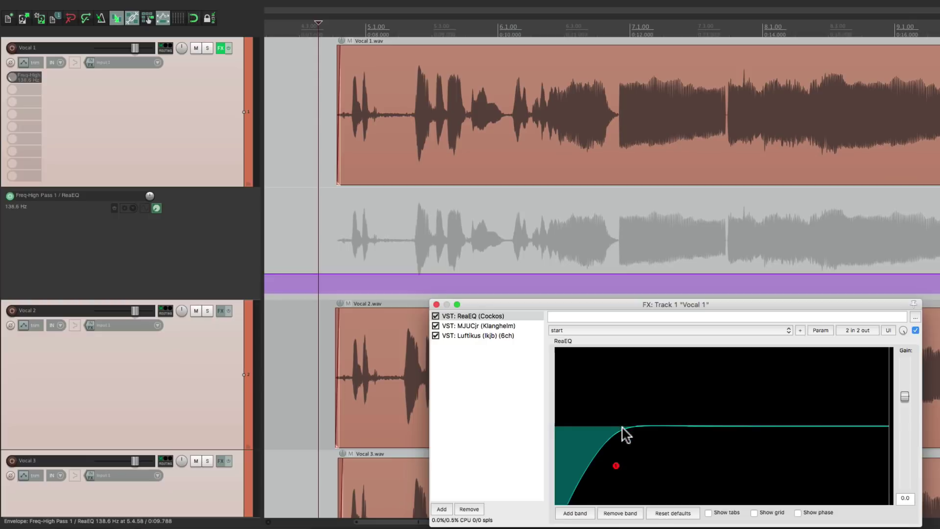
pyautogui.moveTo(379, 273)
pyautogui.mouseDown()
pyautogui.moveTo(381, 292)
pyautogui.moveTo(382, 270)
pyautogui.mouseUp()
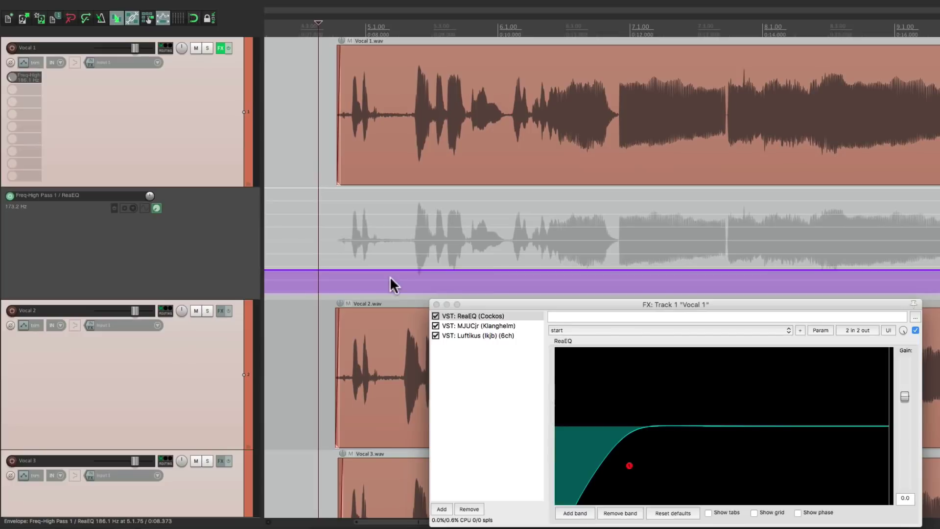
pyautogui.moveTo(554, 393); pyautogui.dragTo(548, 397)
pyautogui.moveTo(384, 278); pyautogui.dragTo(384, 274)
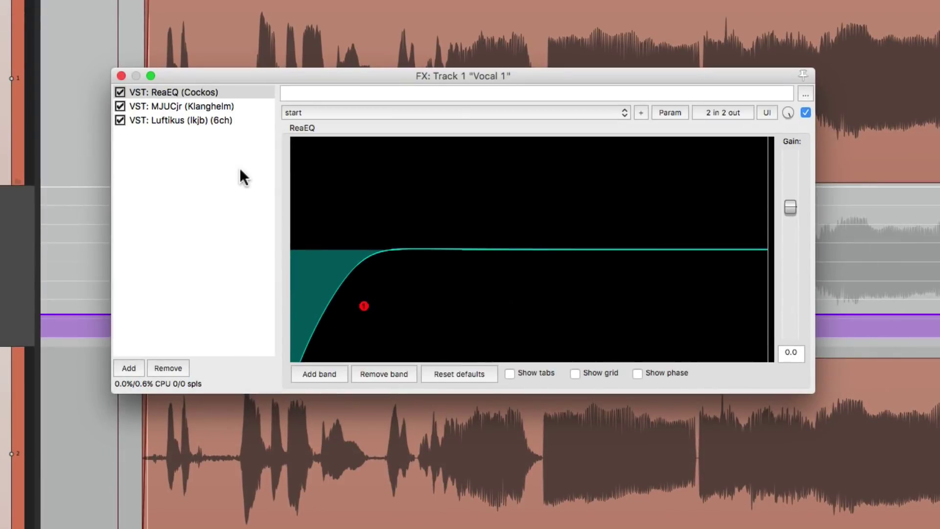
# Add MJUCjr Compress as a track control and envelope on Vocal 1, raised to about 18 dB.
pyautogui.click(217, 107)
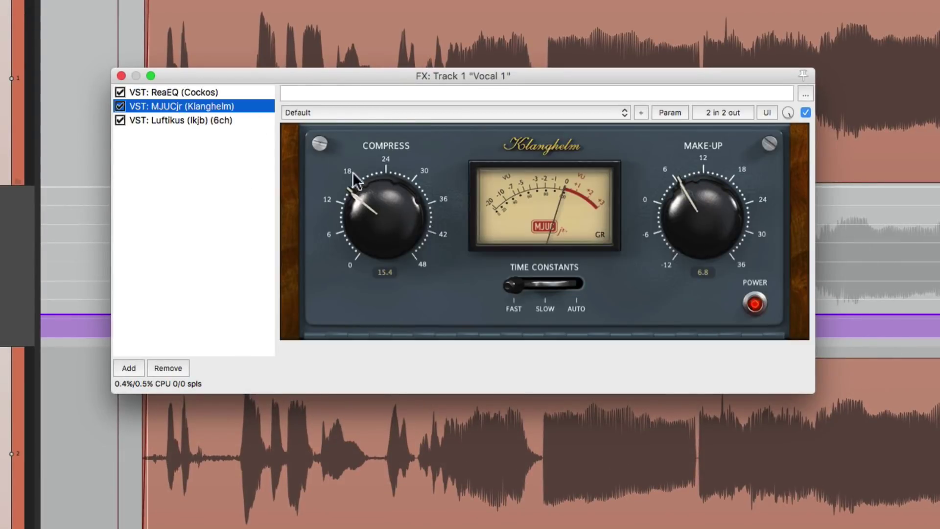
pyautogui.click(376, 206)
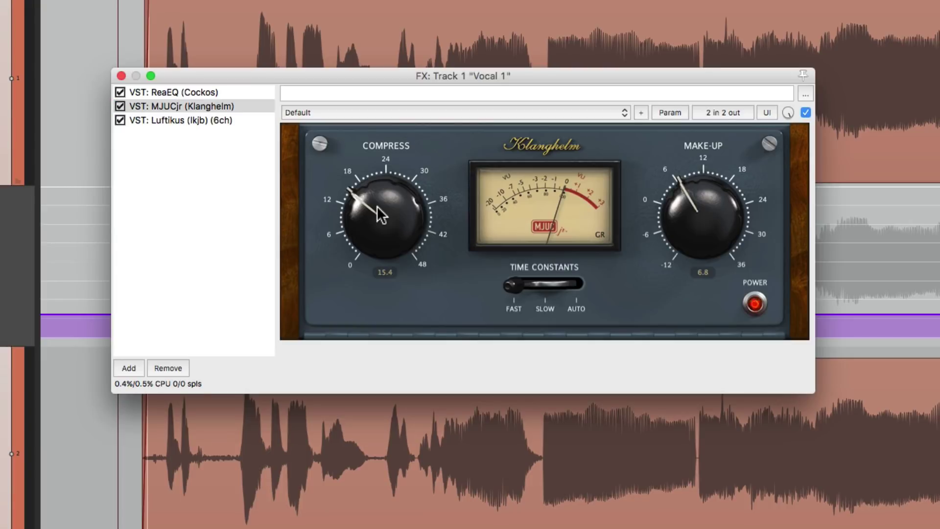
pyautogui.click(660, 116)
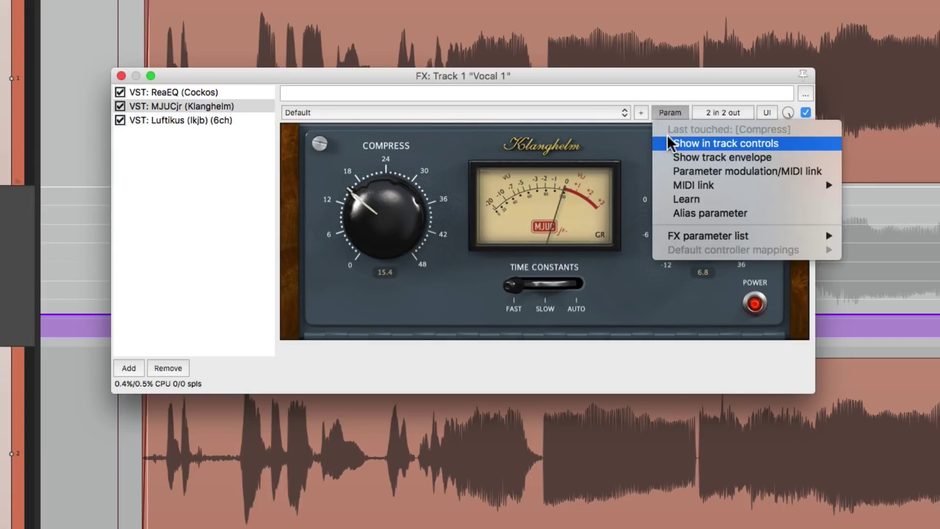
pyautogui.click(668, 137)
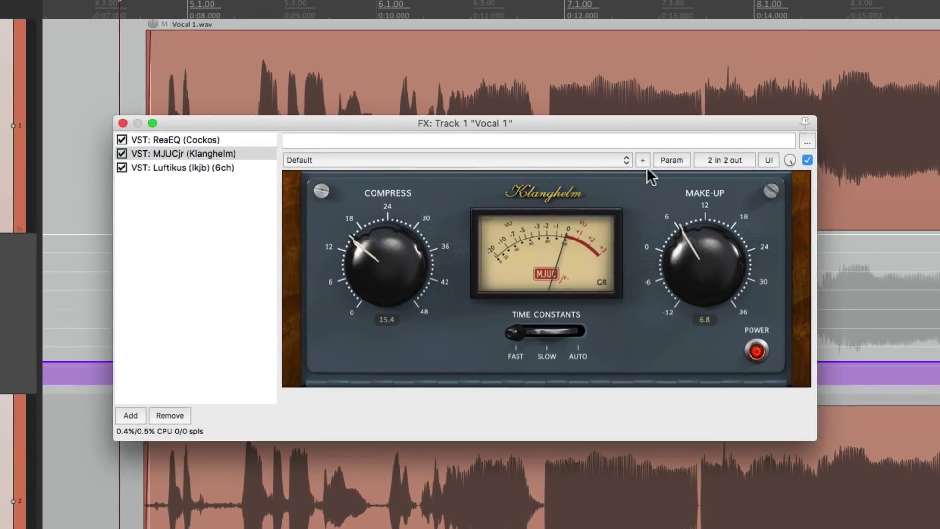
pyautogui.click(812, 161)
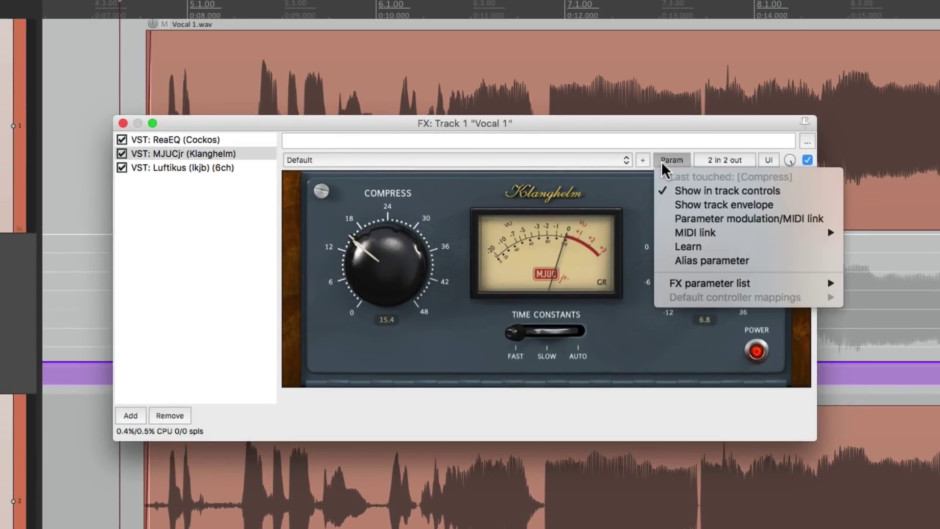
pyautogui.click(667, 204)
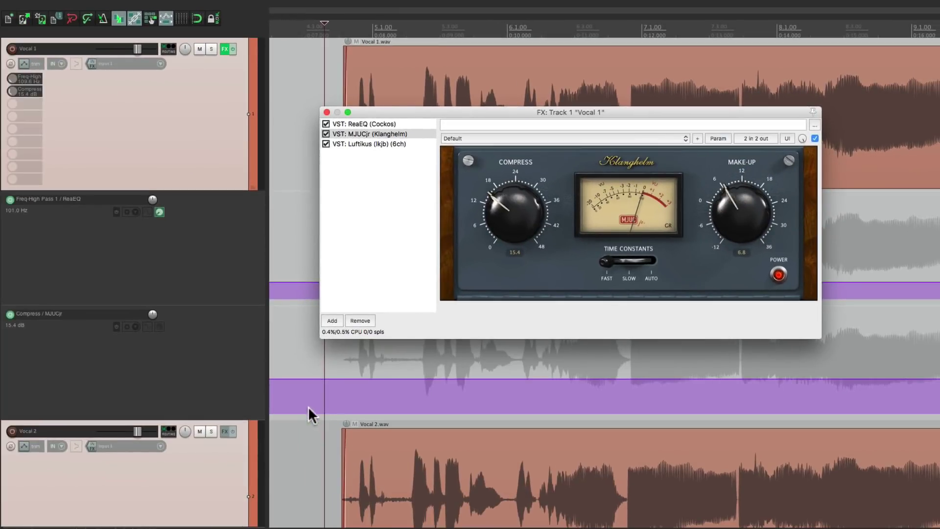
pyautogui.moveTo(300, 380); pyautogui.dragTo(300, 373)
# Add MJUCjr Make-Up as a track control and envelope, set to 6.3.
pyautogui.click(725, 222)
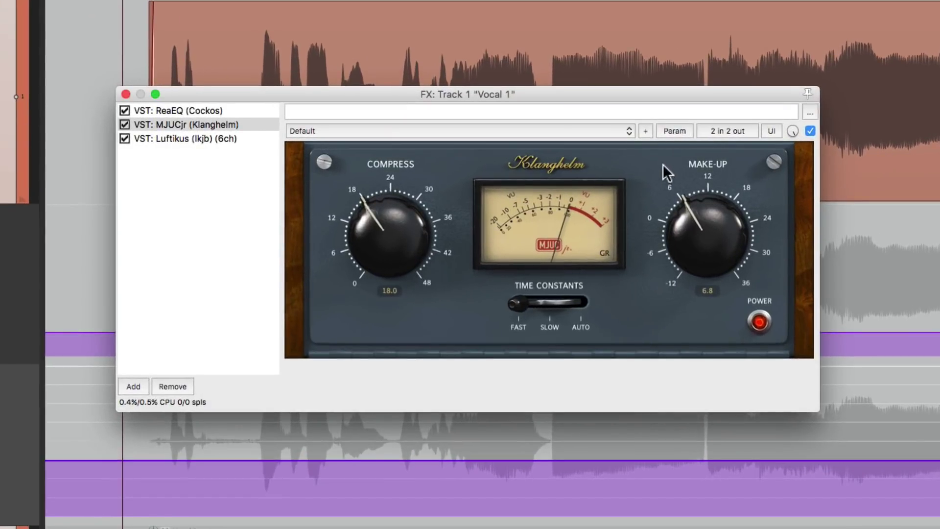
pyautogui.click(666, 133)
pyautogui.click(676, 157)
pyautogui.click(670, 131)
pyautogui.click(667, 172)
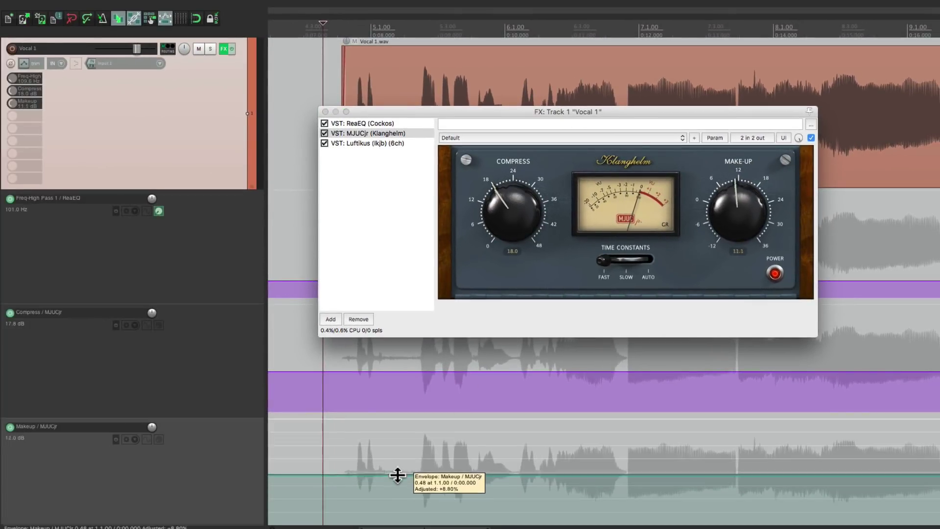
pyautogui.moveTo(397, 477); pyautogui.dragTo(393, 482)
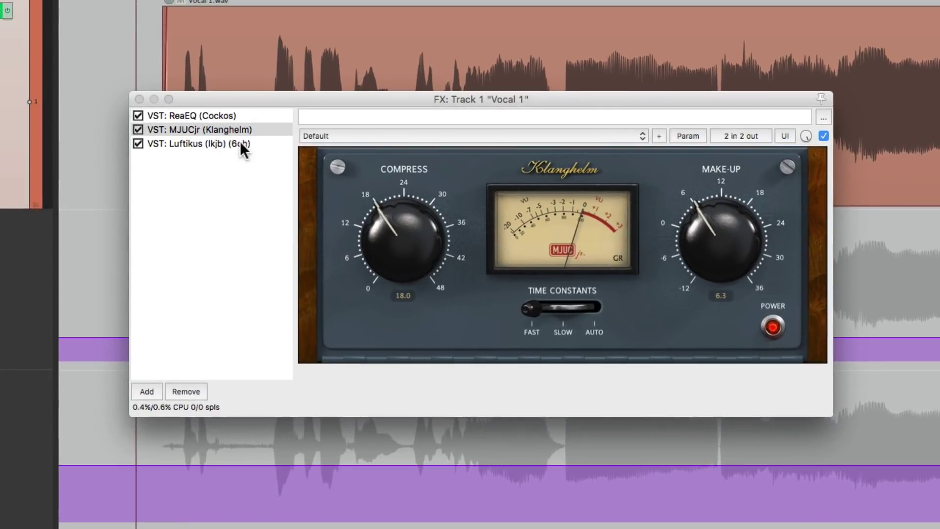
# Show Luftikus Gain High in Vocal 1's track controls with its own envelope lane at 0.0.
pyautogui.click(239, 142)
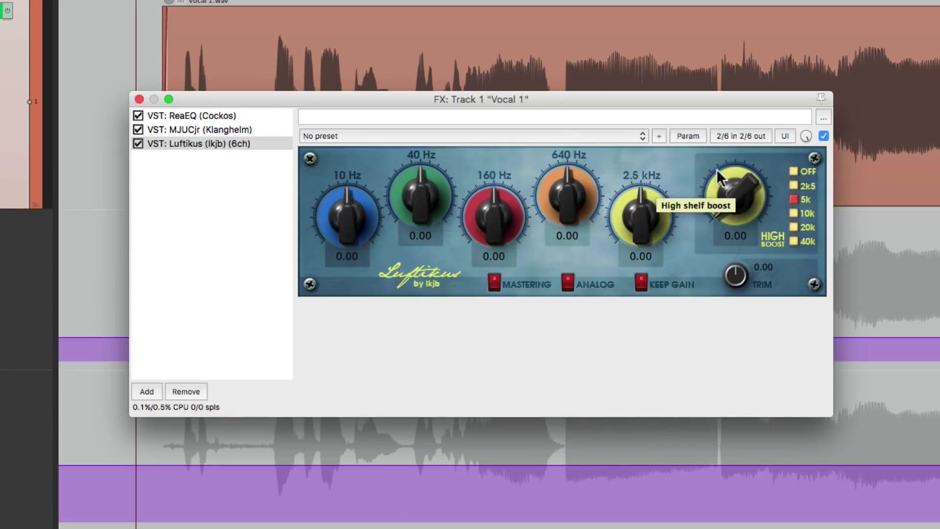
pyautogui.click(681, 136)
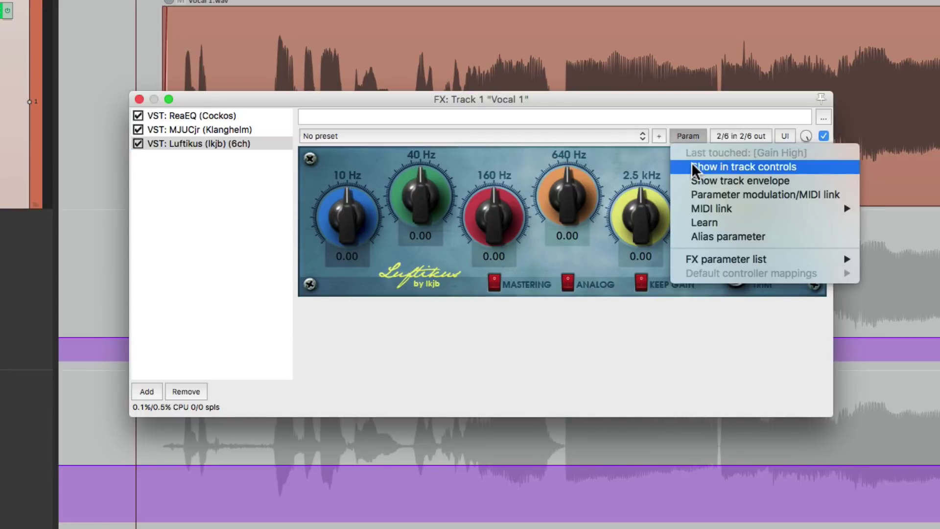
pyautogui.click(691, 163)
pyautogui.click(686, 134)
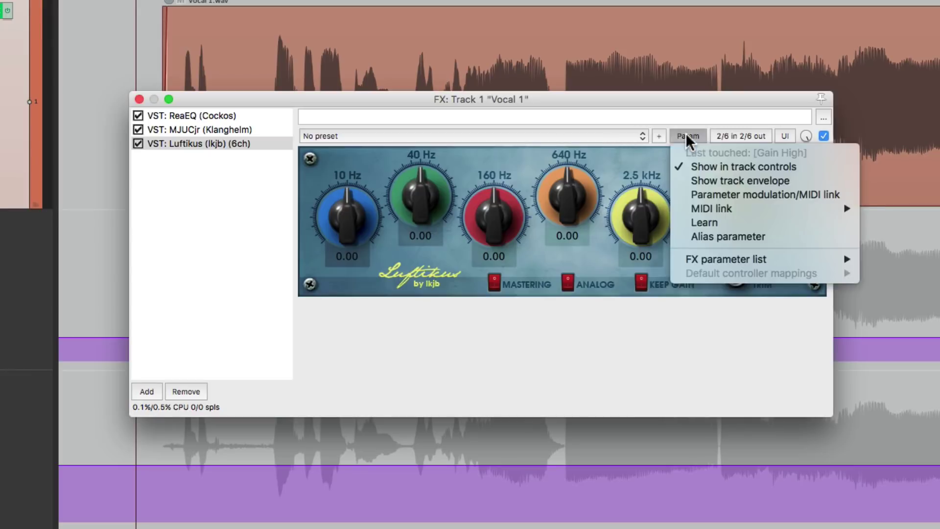
pyautogui.click(691, 181)
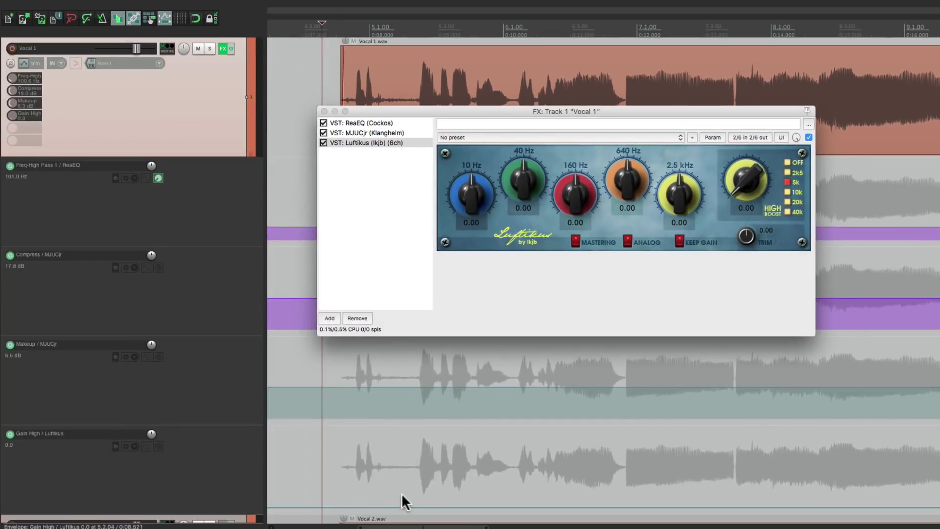
pyautogui.moveTo(392, 505)
pyautogui.mouseDown()
pyautogui.moveTo(398, 447)
pyautogui.moveTo(390, 509)
pyautogui.mouseUp()
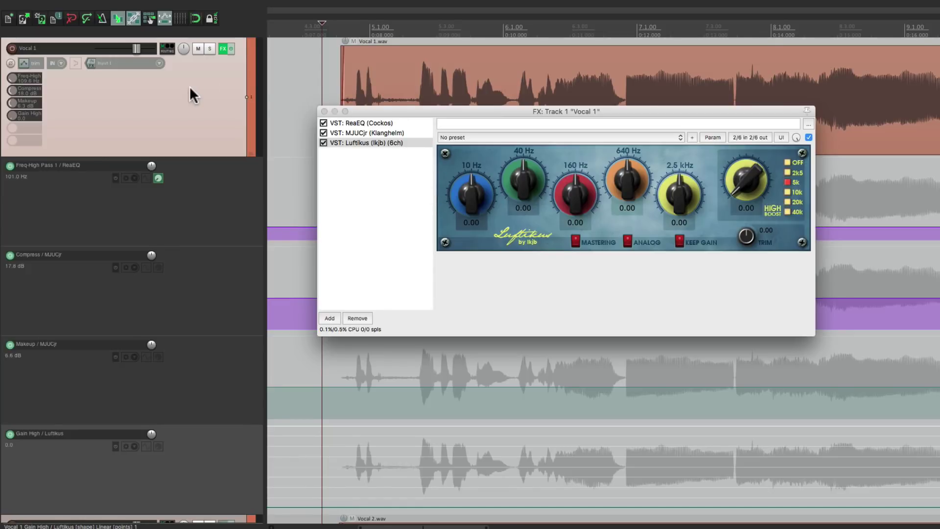
# Copy Vocal 1's ReaEQ, MJUCjr and Luftikus plugins including their automation.
pyautogui.scroll(-1, 187, 87)
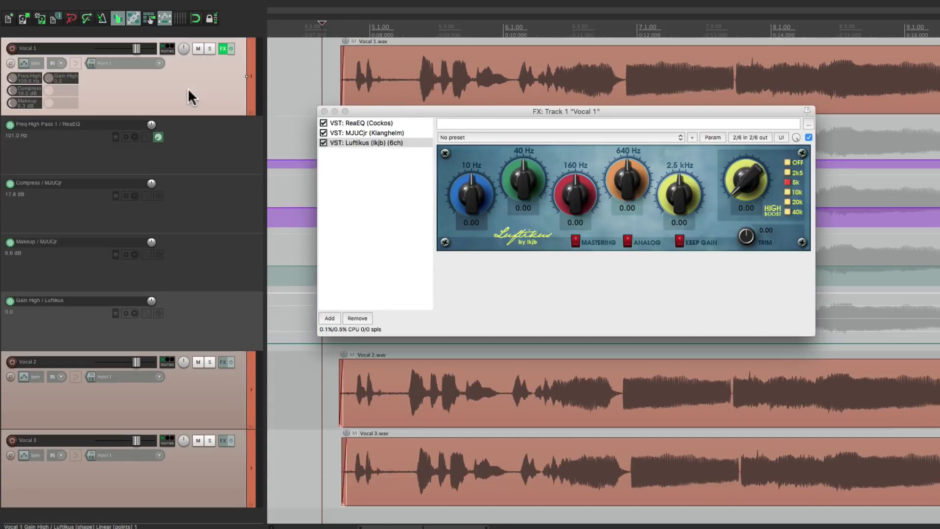
pyautogui.click(404, 122)
pyautogui.keyDown('shift'); pyautogui.click(417, 145); pyautogui.keyUp('shift')
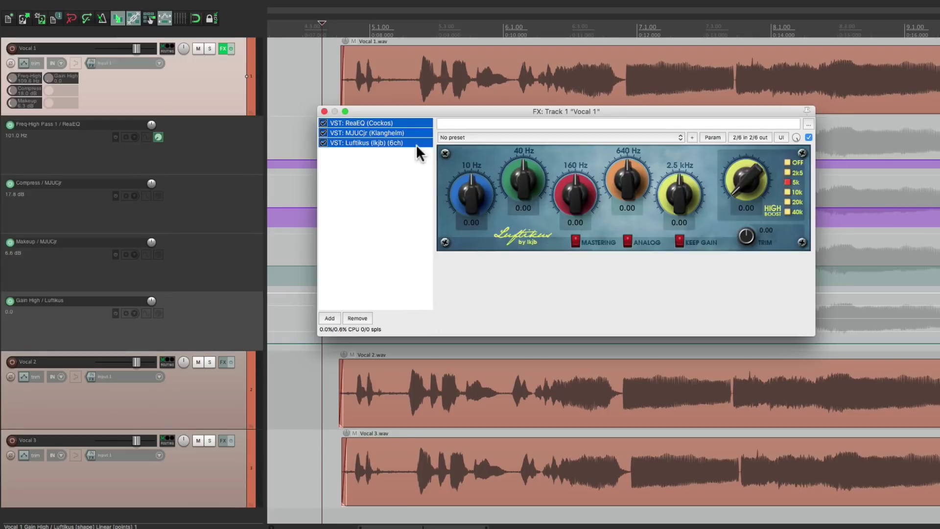
pyautogui.rightClick(395, 142)
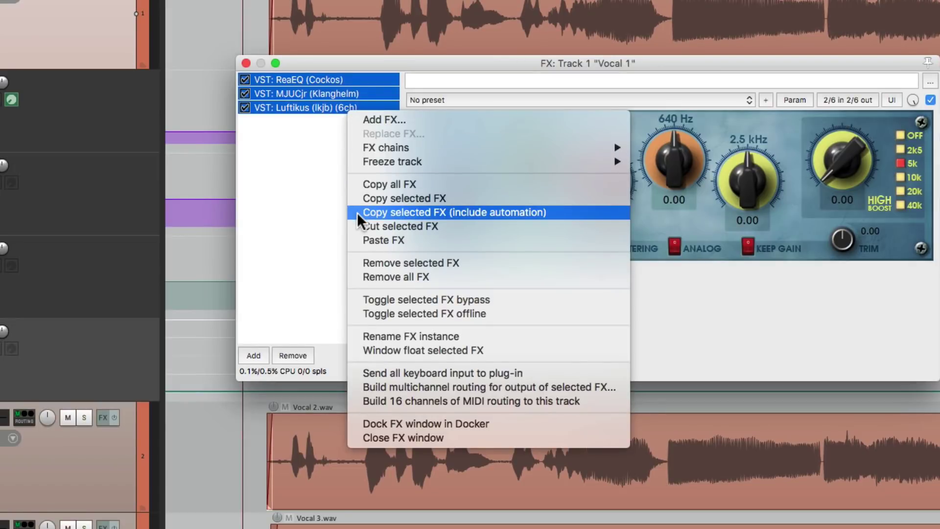
pyautogui.click(357, 212)
pyautogui.click(246, 63)
# Paste the three plugins into Vocal 2's FX chain and check their settings.
pyautogui.click(102, 417)
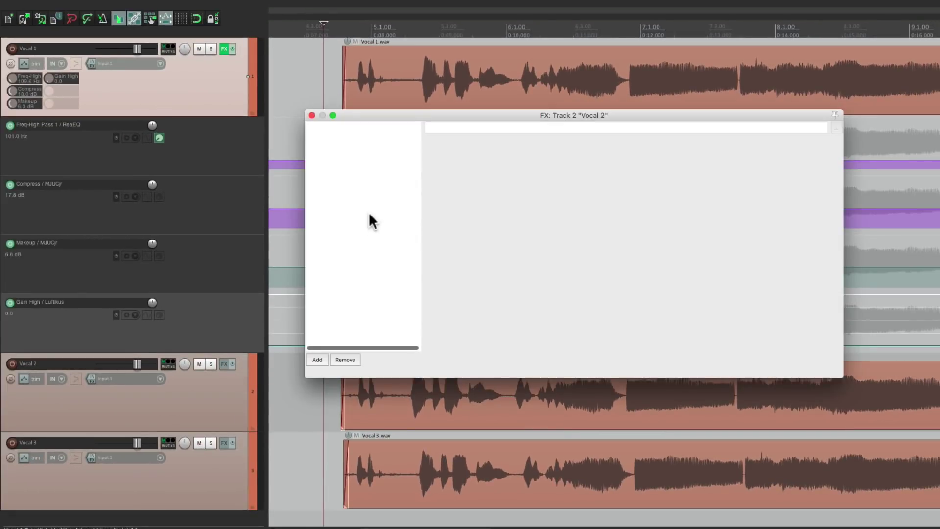
pyautogui.press('super+v')
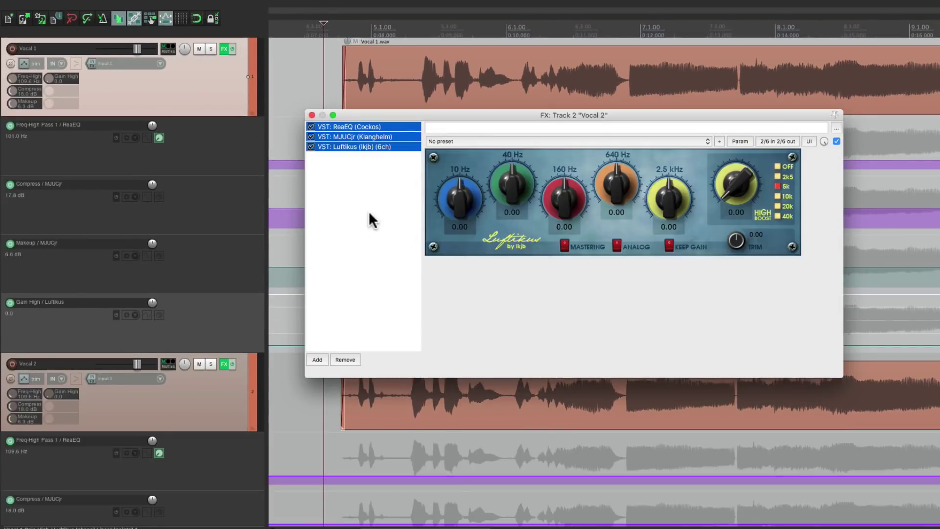
pyautogui.click(369, 214)
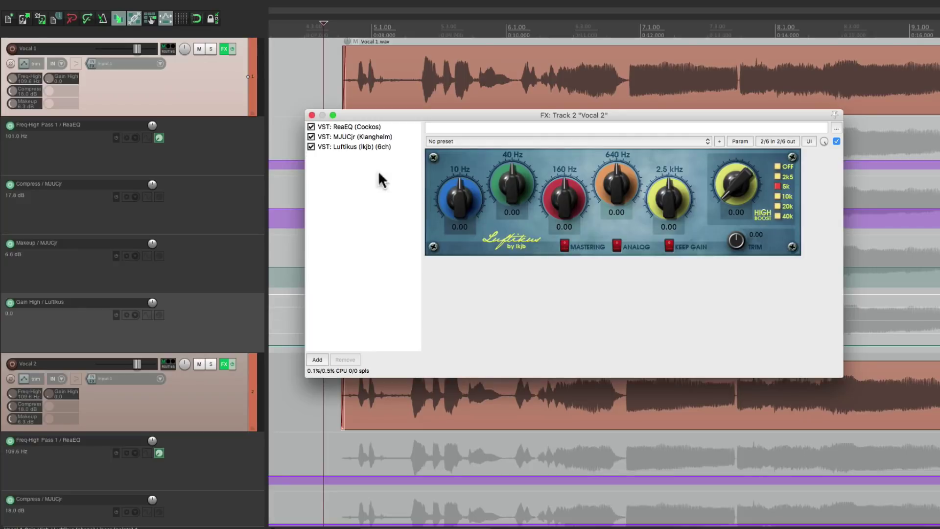
pyautogui.click(390, 126)
pyautogui.click(397, 136)
pyautogui.click(407, 146)
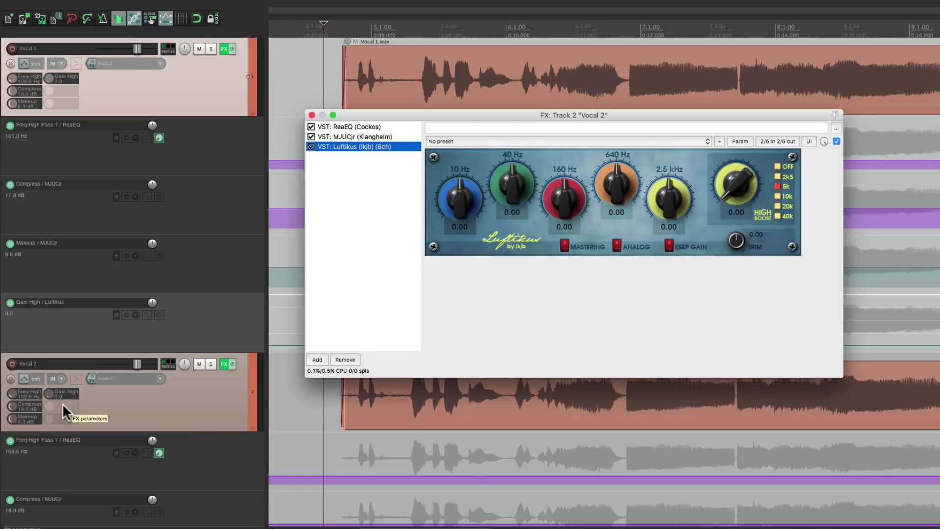
pyautogui.scroll(-3, 313, 426)
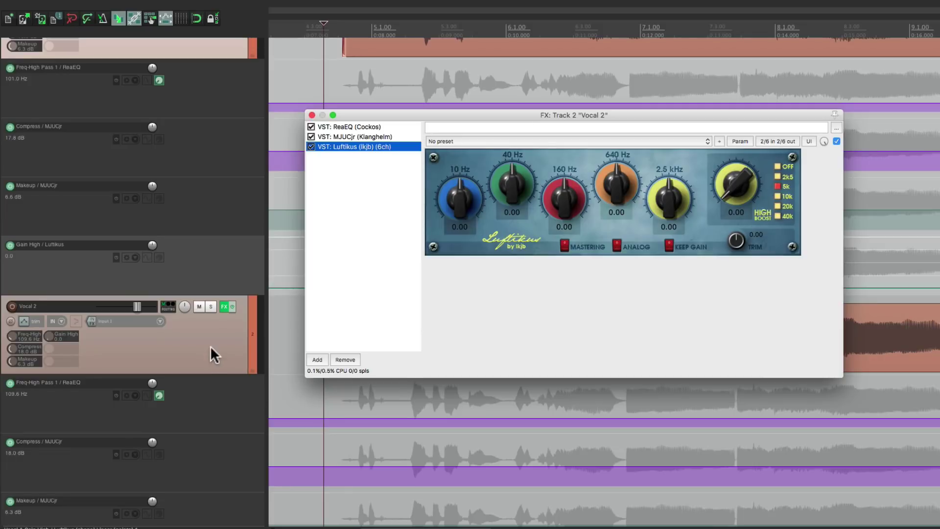
pyautogui.scroll(-2, 205, 341)
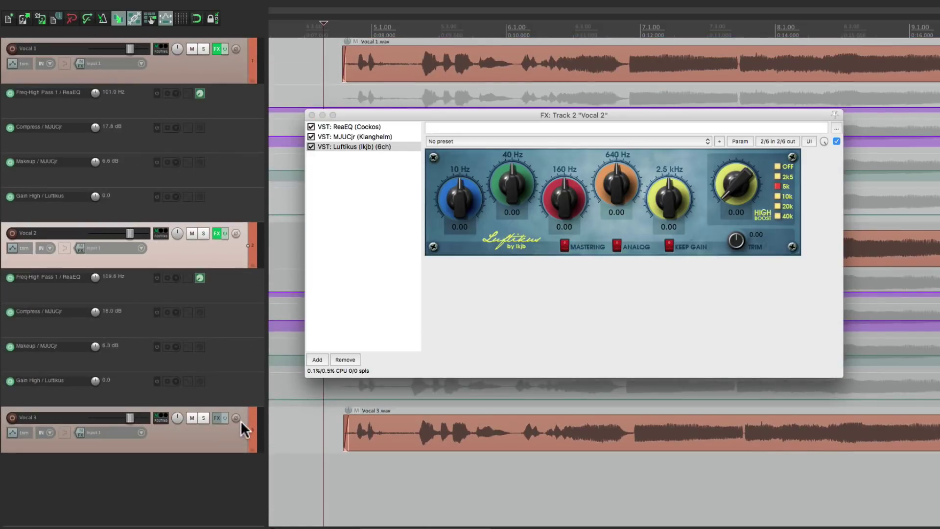
pyautogui.click(312, 115)
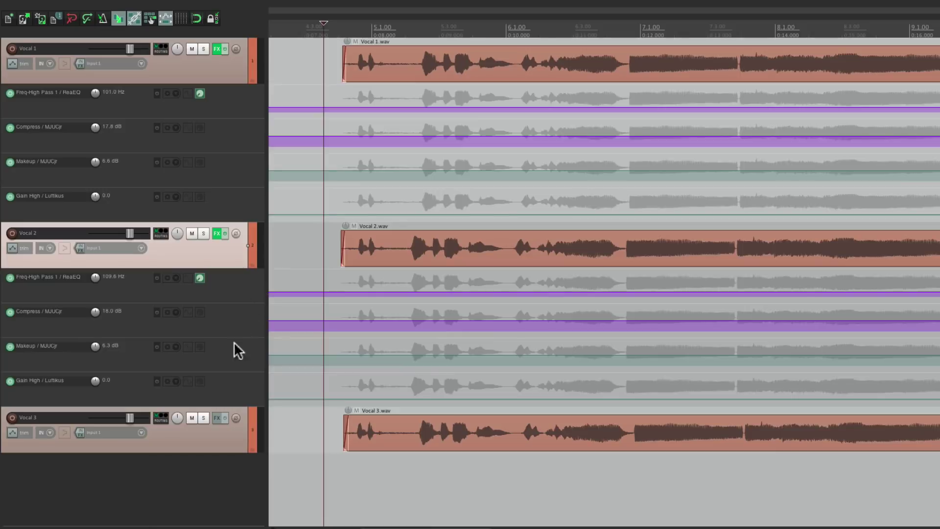
# Paste the three plugins into Vocal 3's FX chain.
pyautogui.click(217, 417)
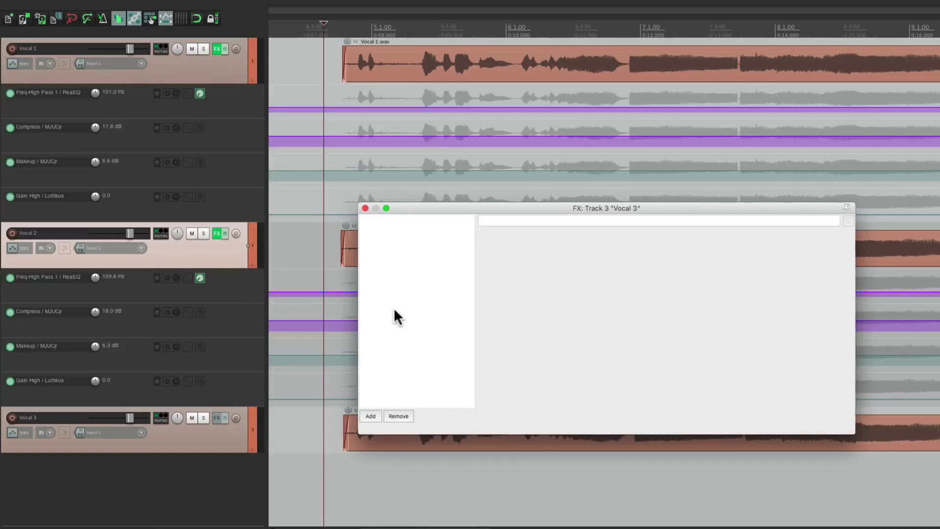
pyautogui.press('super+v')
pyautogui.click(365, 207)
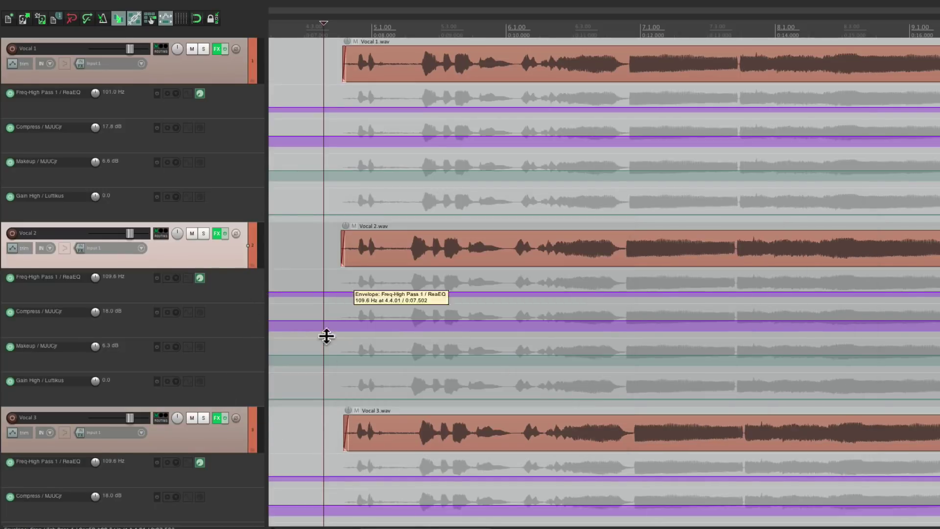
pyautogui.scroll(-3, 325, 348)
pyautogui.scroll(-2, 315, 425)
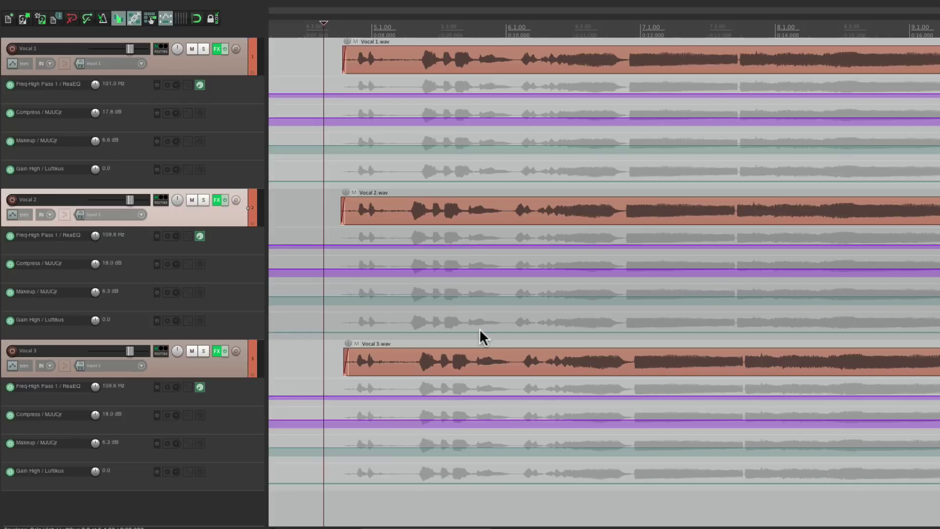
# Draw pooled automation items across the clips on Freq-High Pass, Compress, Makeup and Gain High lanes.
pyautogui.scroll(-5, 479, 329)
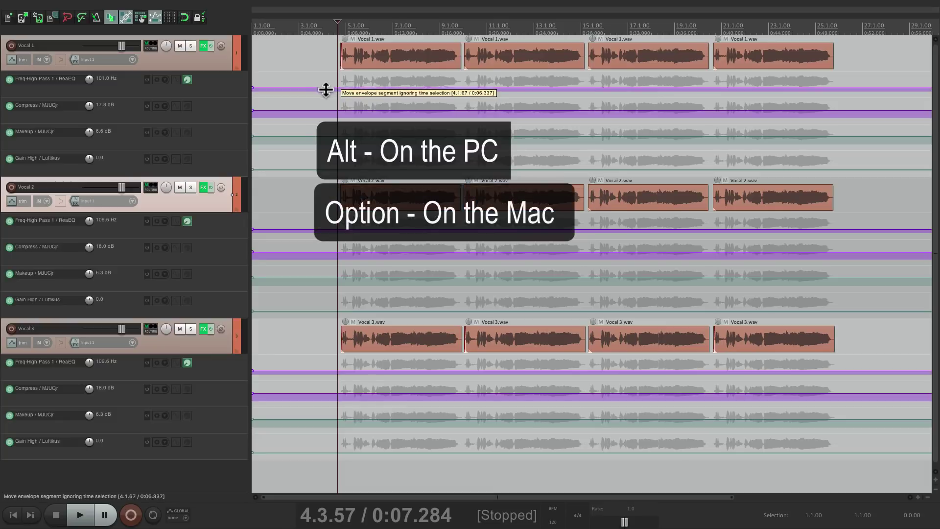
pyautogui.moveTo(325, 95); pyautogui.dragTo(856, 96)
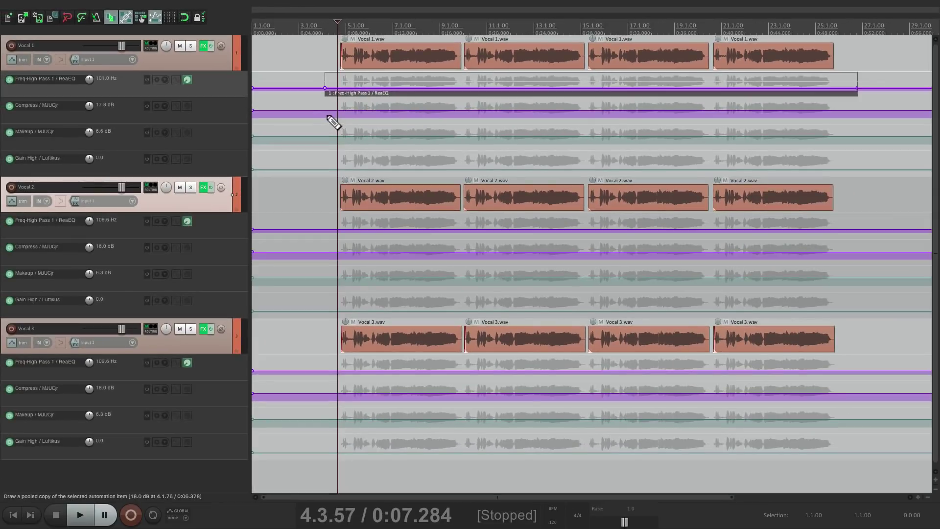
pyautogui.moveTo(328, 118); pyautogui.dragTo(852, 126)
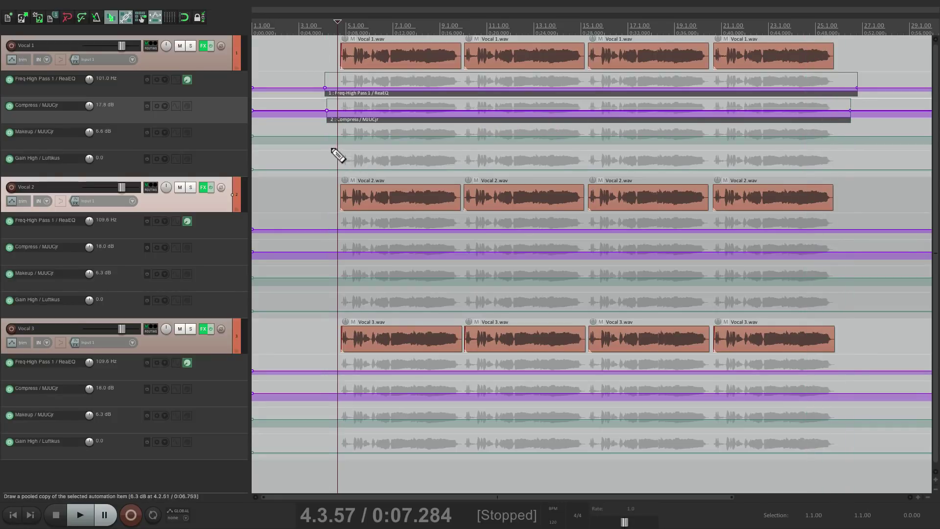
pyautogui.moveTo(331, 147); pyautogui.dragTo(873, 150)
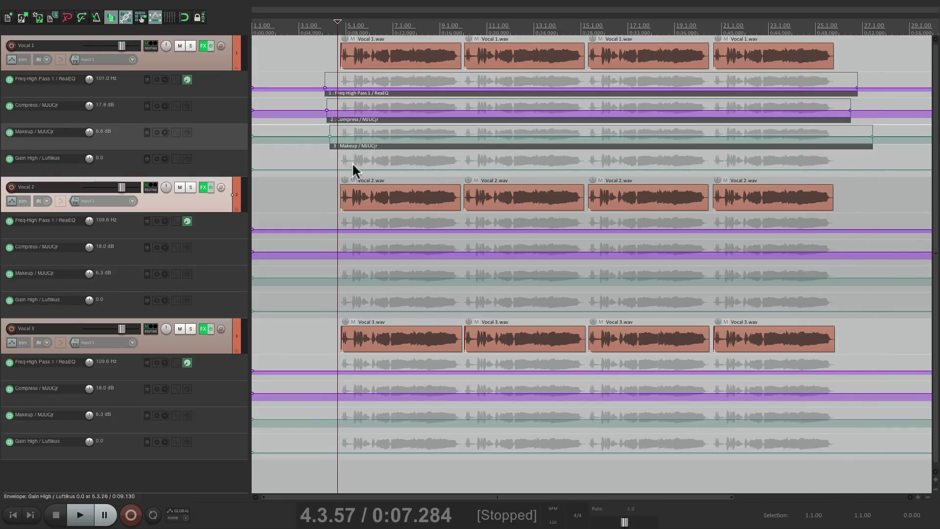
pyautogui.moveTo(329, 174); pyautogui.dragTo(865, 182)
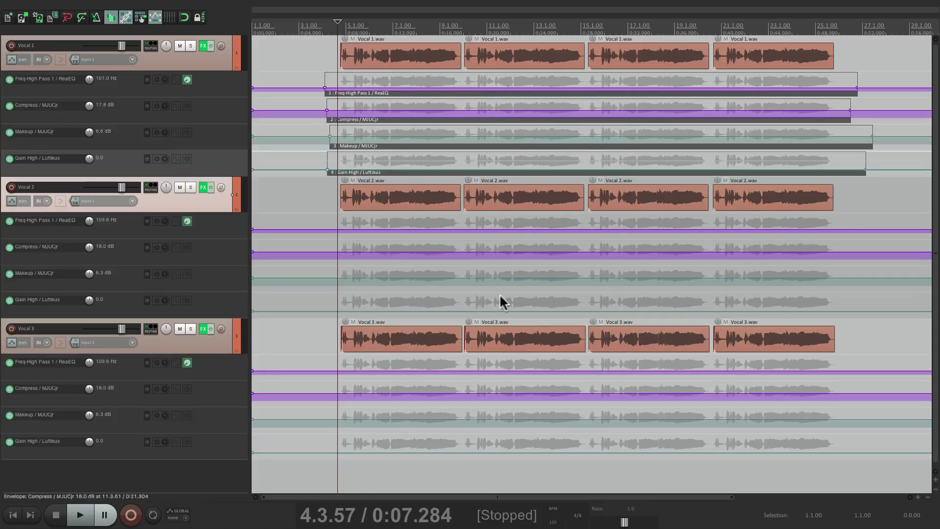
# Select Vocal 1's four automation items and copy them onto Vocal 2's lanes as items 5–8.
pyautogui.click(407, 89)
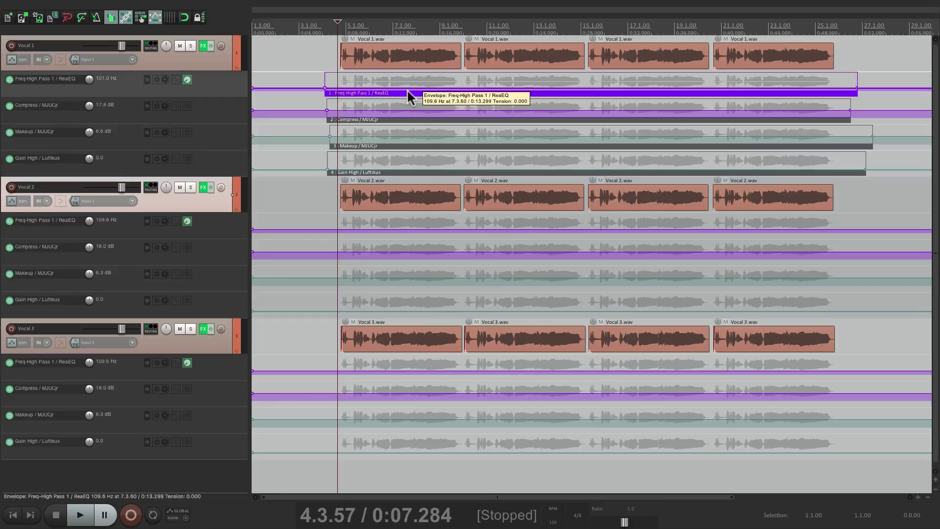
pyautogui.keyDown('ctrl'); pyautogui.click(410, 119); pyautogui.keyUp('ctrl')
pyautogui.keyDown('ctrl'); pyautogui.click(411, 146); pyautogui.keyUp('ctrl')
pyautogui.keyDown('ctrl'); pyautogui.click(409, 171); pyautogui.keyUp('ctrl')
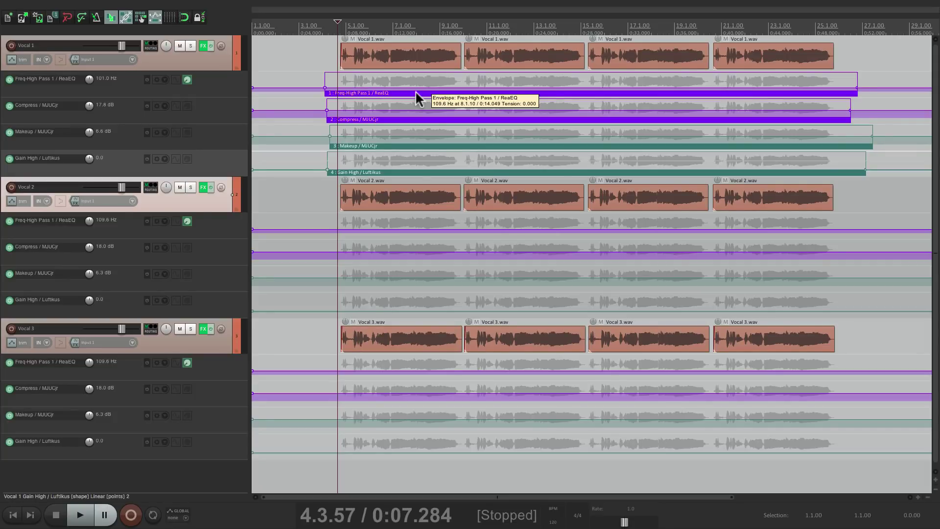
pyautogui.moveTo(415, 90); pyautogui.dragTo(419, 251)
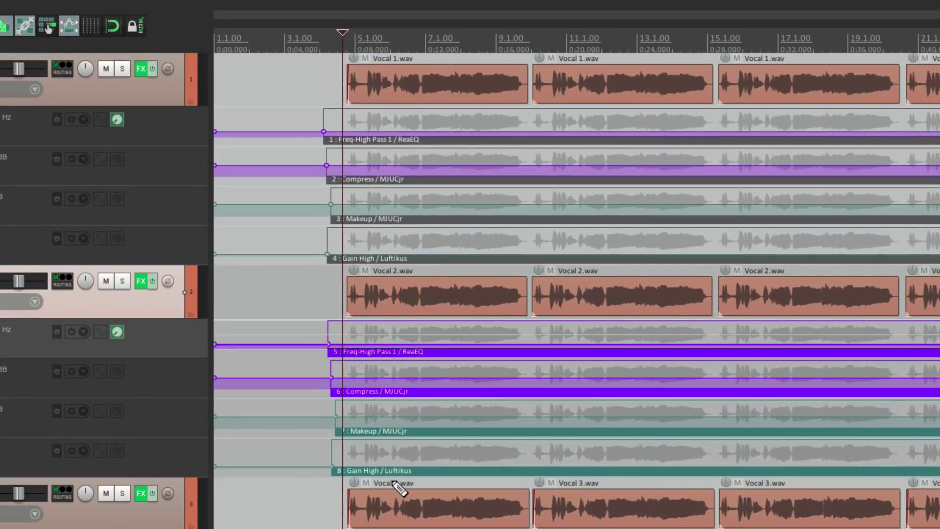
# Undo the plain copy, then pool-copy Vocal 1's items onto Vocal 2 and Vocal 2's onto Vocal 3.
pyautogui.hotkey('ctrl', 'z')
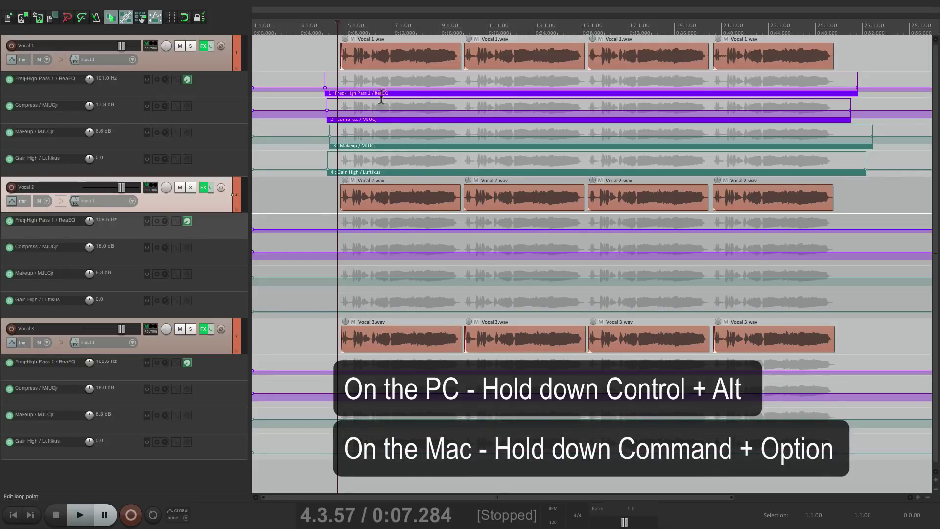
pyautogui.moveTo(381, 96); pyautogui.dragTo(403, 230)
pyautogui.moveTo(442, 345); pyautogui.dragTo(440, 356)
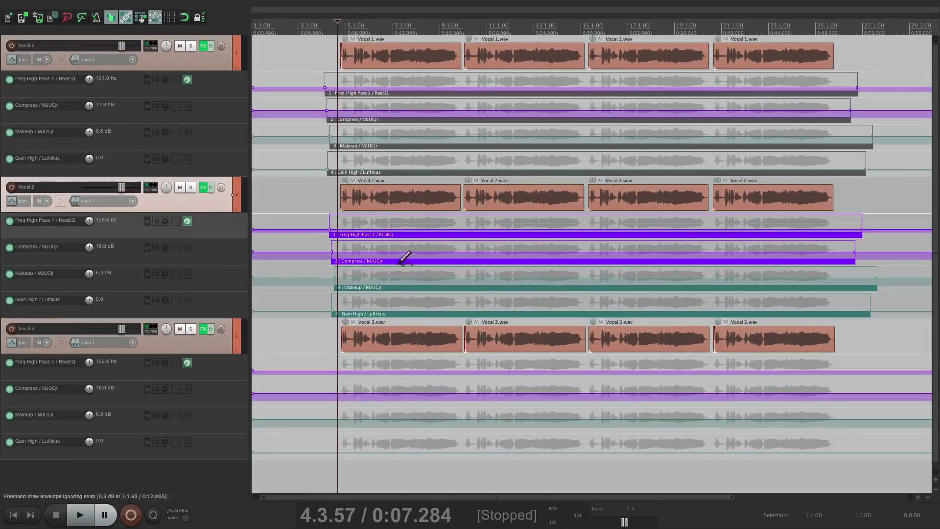
pyautogui.moveTo(426, 350); pyautogui.dragTo(425, 350)
pyautogui.moveTo(392, 233); pyautogui.dragTo(397, 386)
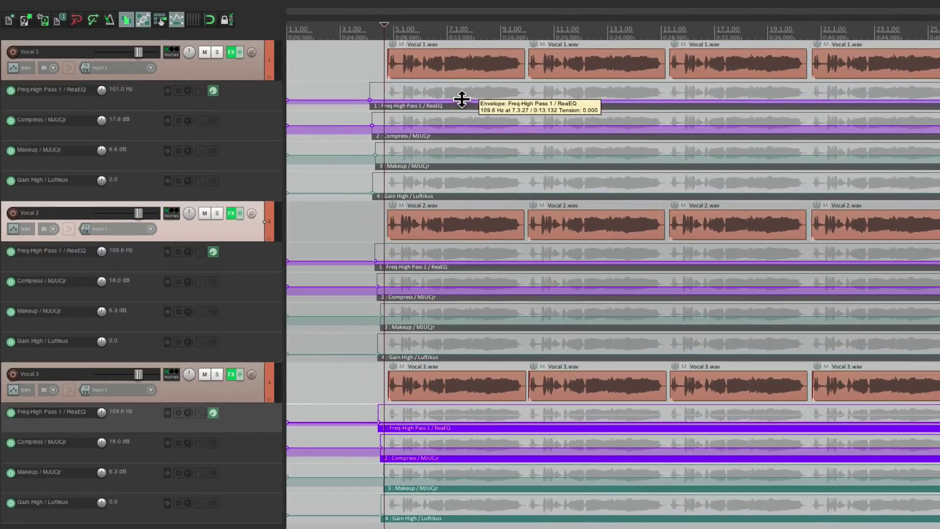
# Drag Vocal 1's Freq-High Pass automation item up to about 316.7 Hz.
pyautogui.moveTo(461, 99)
pyautogui.mouseDown()
pyautogui.moveTo(463, 78)
pyautogui.moveTo(499, 99)
pyautogui.moveTo(501, 83)
pyautogui.moveTo(478, 202)
pyautogui.mouseUp()
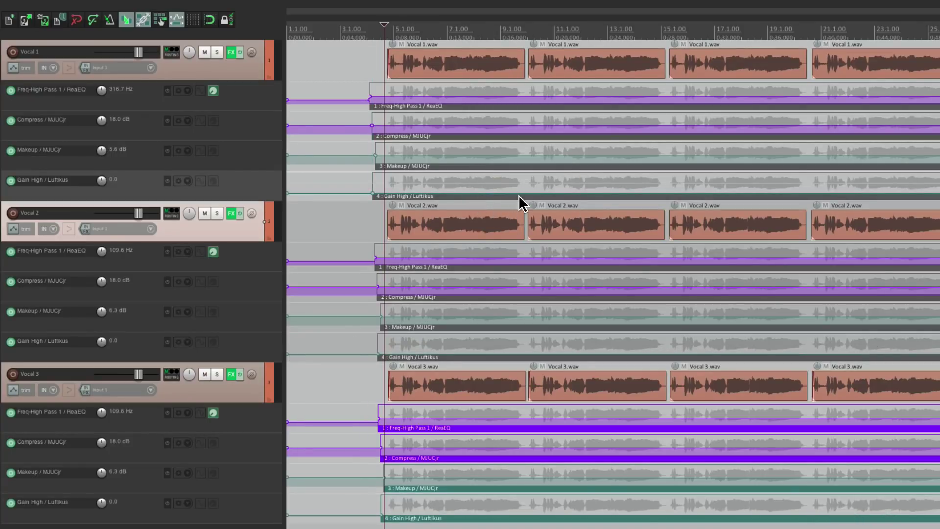
# Show all three vocals' ReaEQ windows and lower the shared high-pass automation to about 240.7 Hz.
pyautogui.click(231, 53)
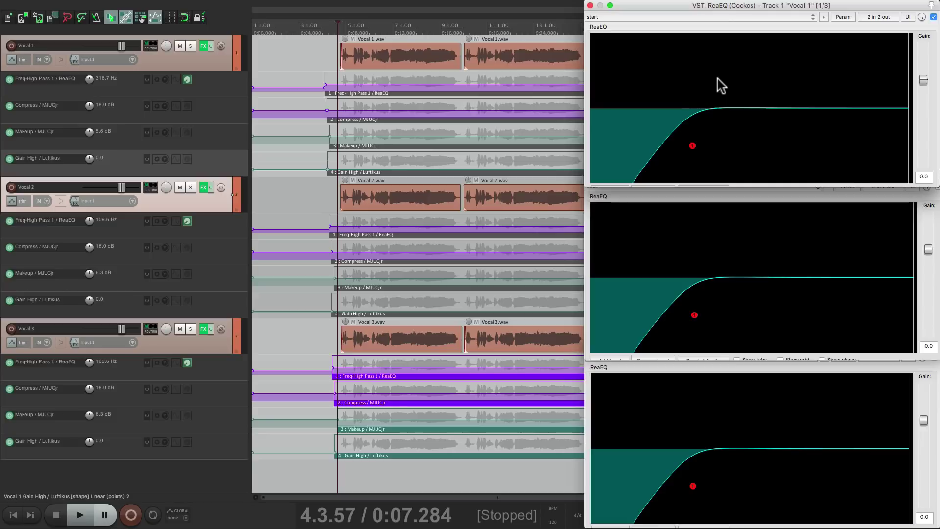
pyautogui.moveTo(374, 88)
pyautogui.mouseDown()
pyautogui.moveTo(373, 101)
pyautogui.moveTo(373, 91)
pyautogui.mouseUp()
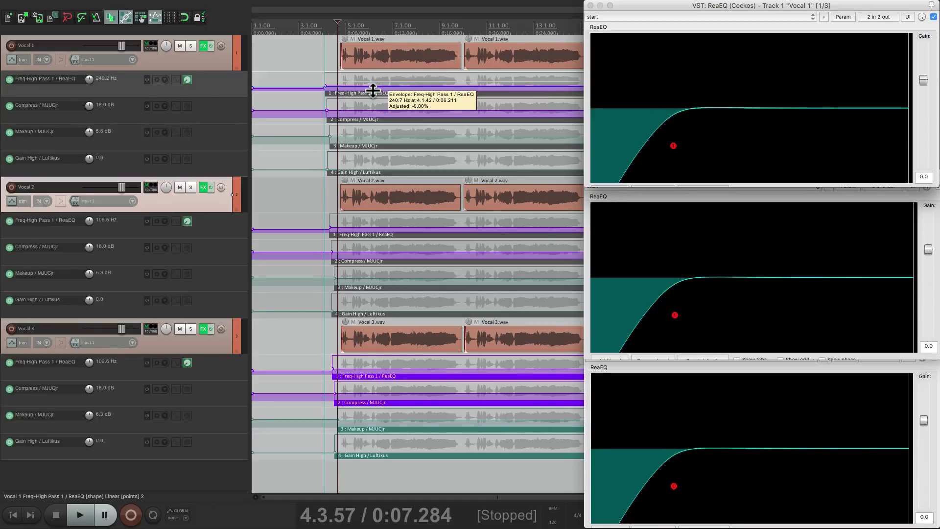
pyautogui.moveTo(372, 91); pyautogui.dragTo(397, 109)
# Show the MJUCjr windows and lower Vocal 1's pooled Compress automation to 17.8 dB.
pyautogui.click(204, 47)
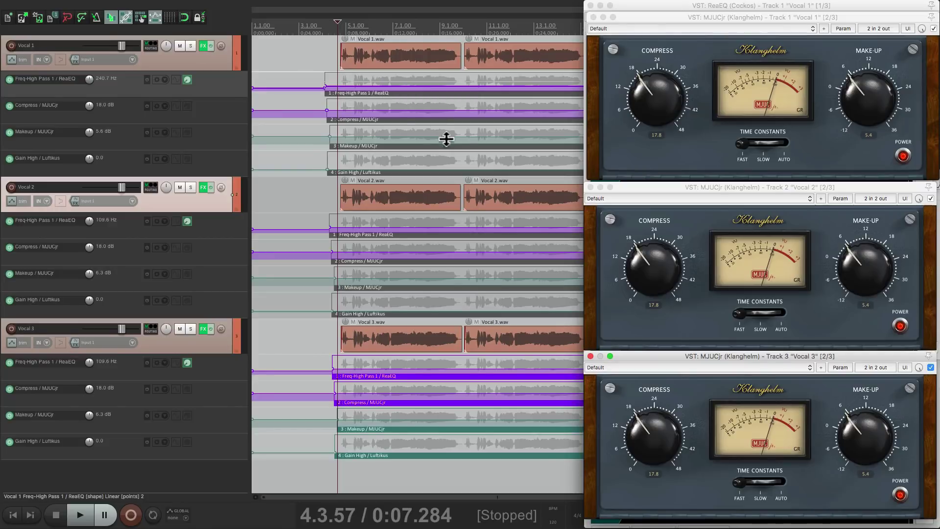
pyautogui.moveTo(390, 112)
pyautogui.mouseDown()
pyautogui.moveTo(394, 104)
pyautogui.moveTo(391, 136)
pyautogui.mouseUp()
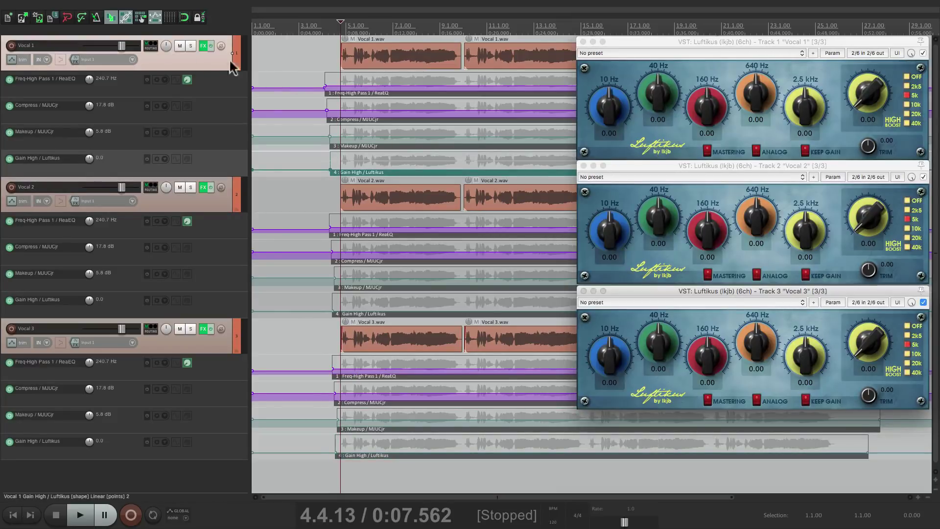
# Raise Vocal 1's Gain High automation to 3.40 to check the linked knobs, then return it to 0.0.
pyautogui.moveTo(392, 168); pyautogui.dragTo(407, 144)
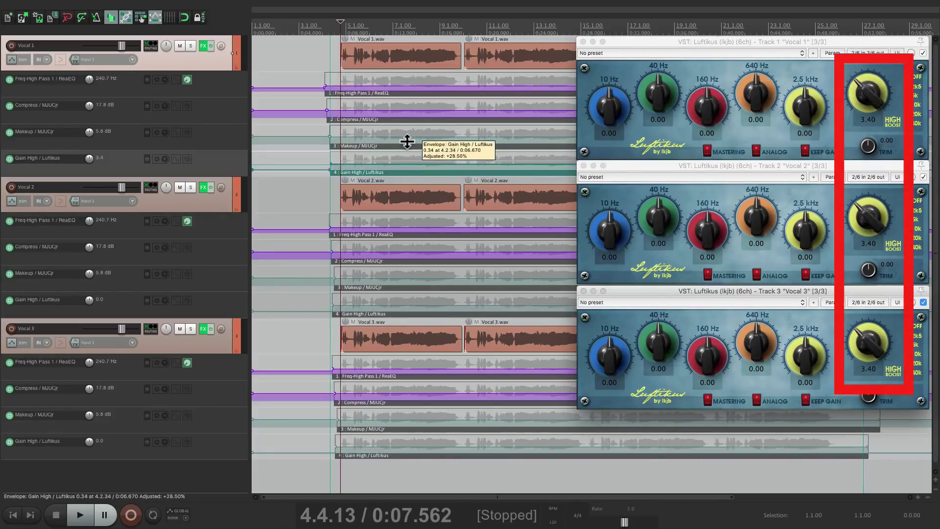
pyautogui.moveTo(407, 145); pyautogui.dragTo(405, 220)
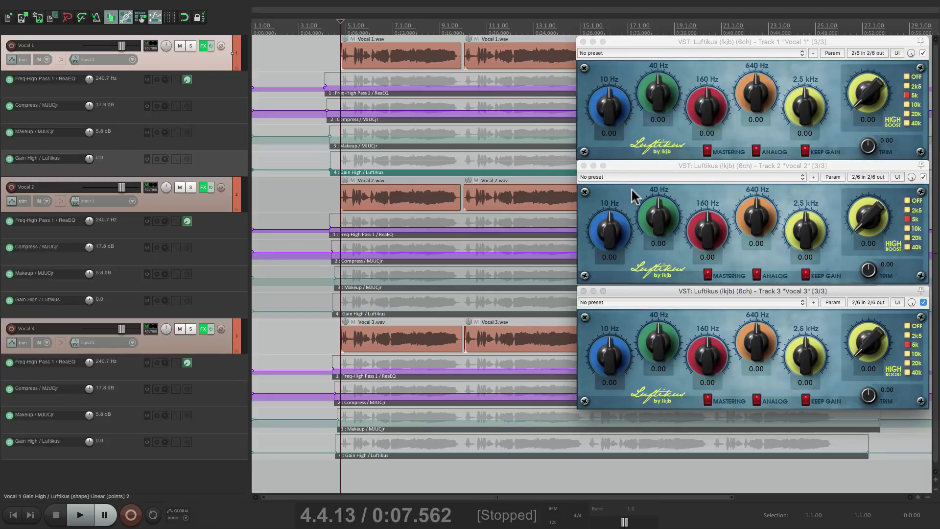
# Close the three Luftikus windows and hide all active track envelope lanes via GLOBAL automation.
pyautogui.click(583, 42)
pyautogui.click(583, 165)
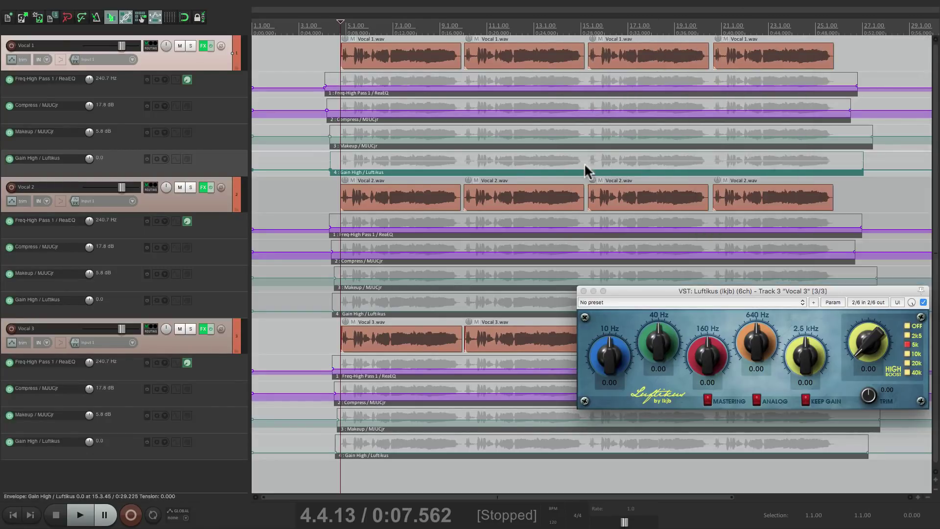
pyautogui.click(583, 292)
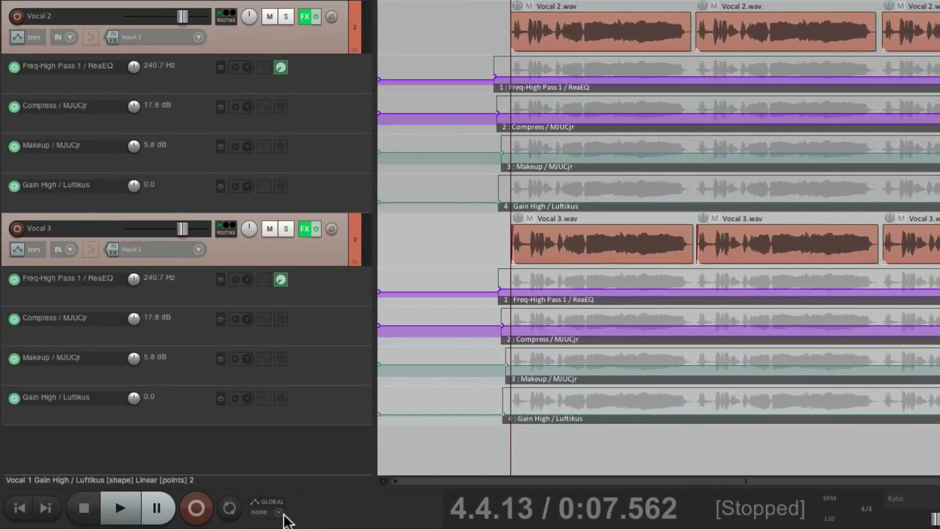
pyautogui.click(283, 514)
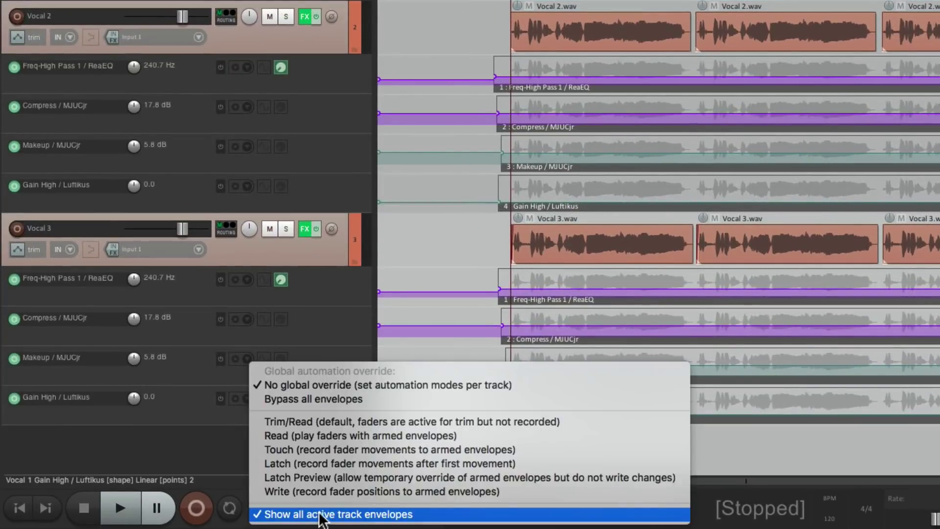
pyautogui.click(319, 514)
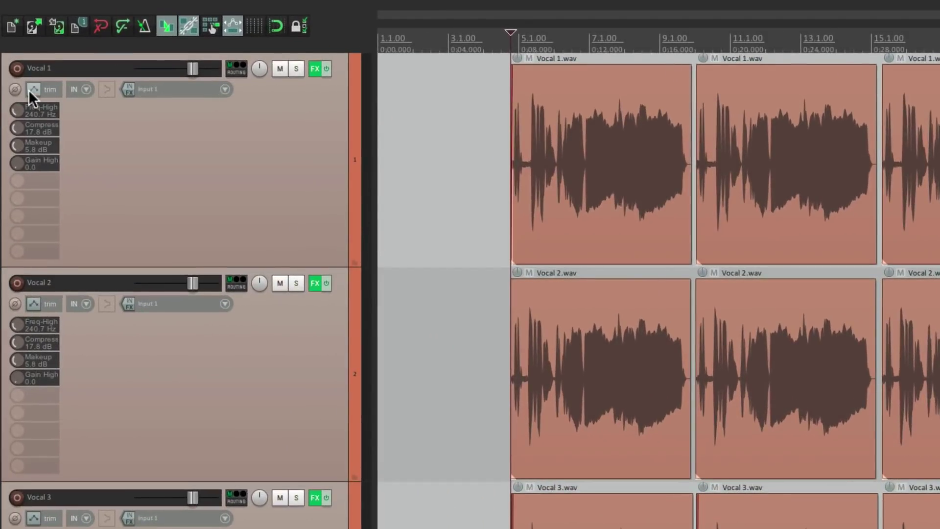
# Make Vocal 1's Freq-High Pass, Compress and Makeup envelope lanes visible again.
pyautogui.click(29, 89)
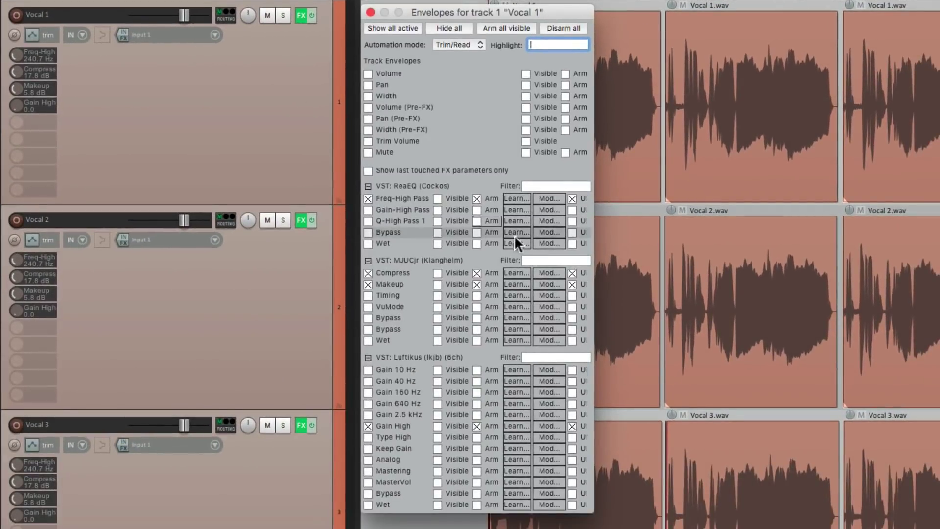
pyautogui.click(438, 198)
pyautogui.click(437, 273)
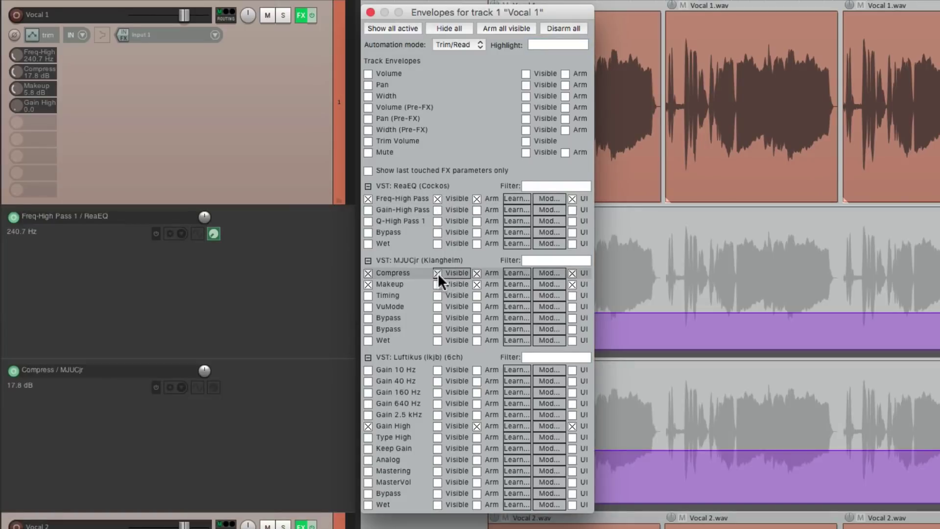
pyautogui.click(437, 284)
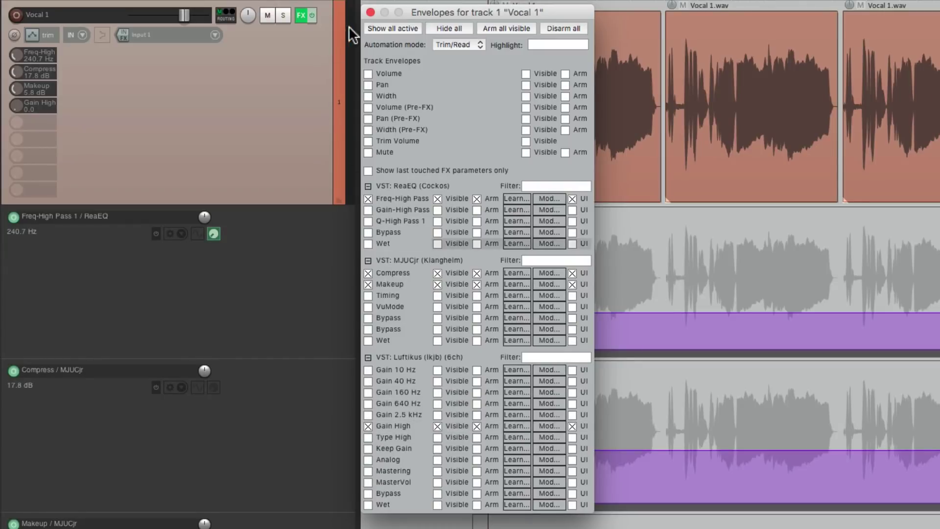
pyautogui.press('Escape')
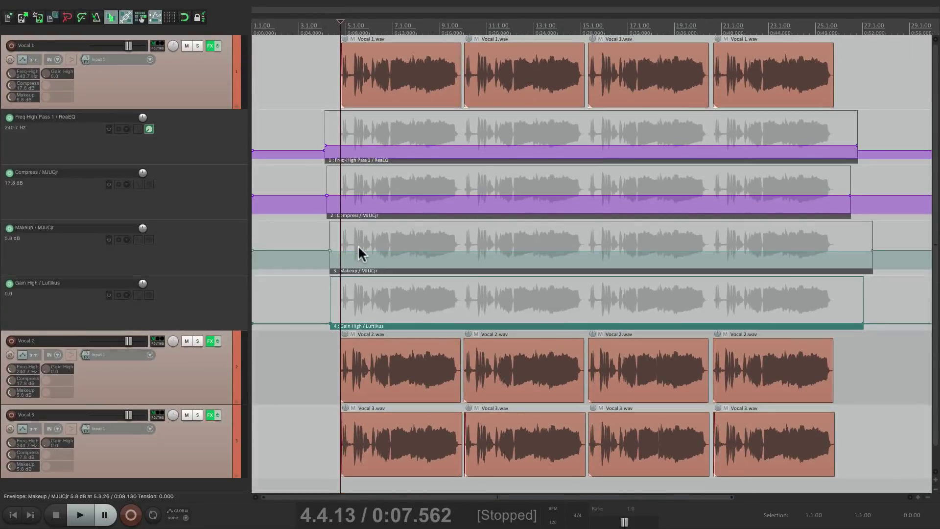
# Set Vocal 1's automation to 276.4 Hz high-pass, 14.2 dB Compress and 7.3 dB Makeup.
pyautogui.moveTo(416, 145)
pyautogui.mouseDown()
pyautogui.moveTo(420, 131)
pyautogui.moveTo(419, 145)
pyautogui.mouseUp()
pyautogui.moveTo(417, 195)
pyautogui.mouseDown()
pyautogui.moveTo(415, 204)
pyautogui.moveTo(414, 195)
pyautogui.mouseUp()
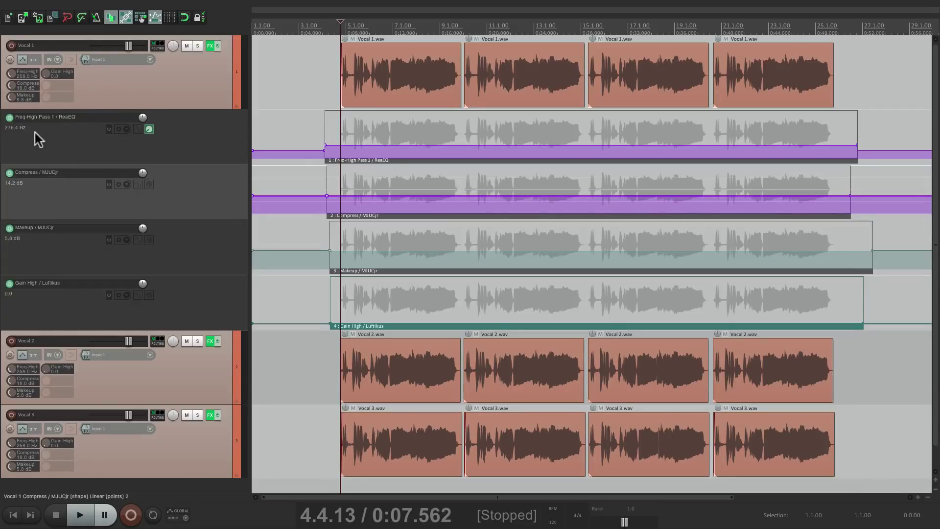
pyautogui.moveTo(430, 254); pyautogui.dragTo(430, 249)
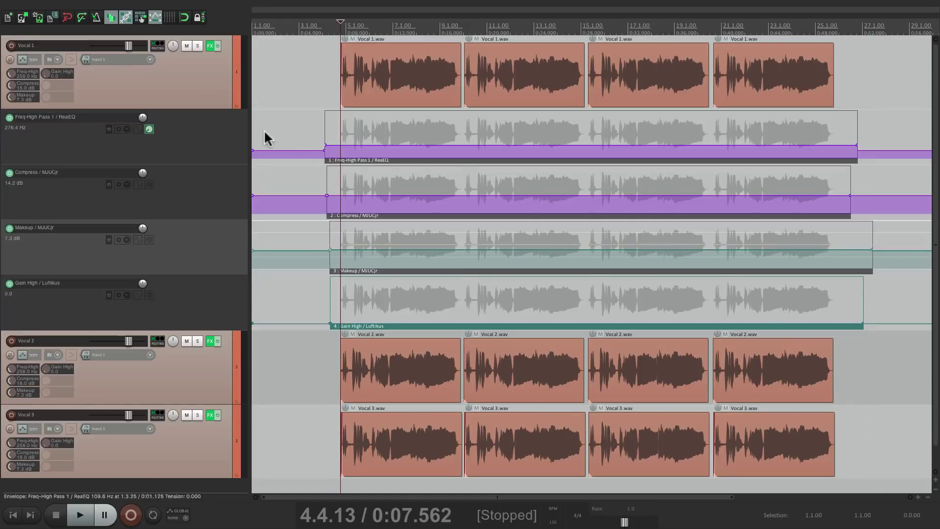
# With Vocal 1's FX chain showing ReaEQ, adjust the high-pass automation to about 338.7 Hz.
pyautogui.click(209, 47)
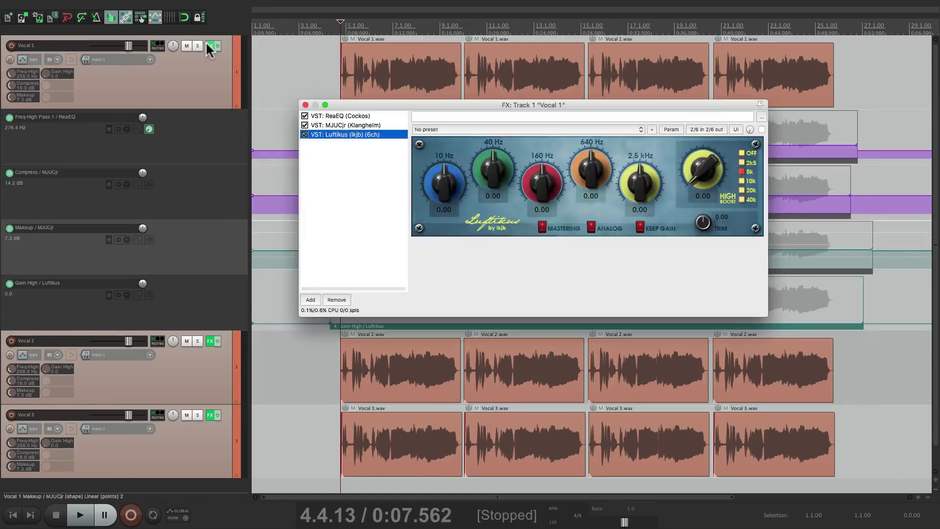
pyautogui.click(376, 116)
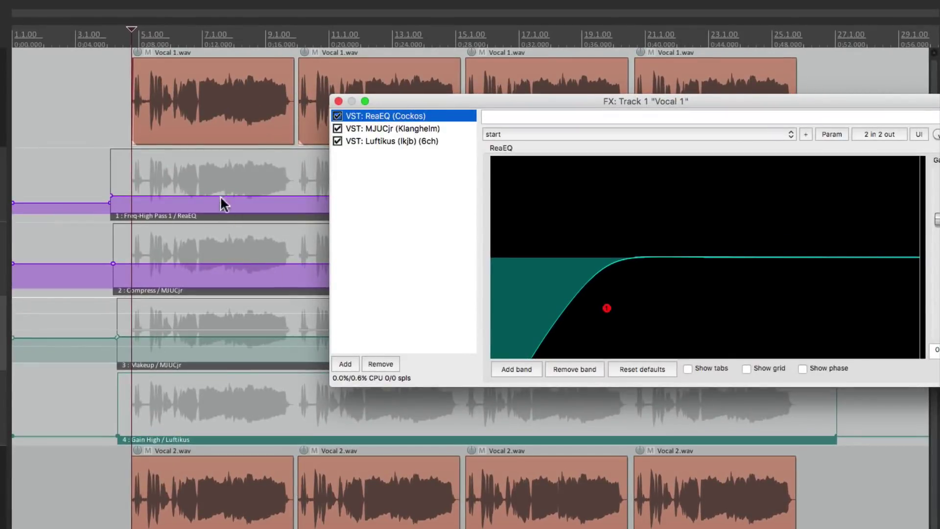
pyautogui.moveTo(220, 197)
pyautogui.mouseDown()
pyautogui.moveTo(218, 188)
pyautogui.moveTo(216, 198)
pyautogui.mouseUp()
# Set Compress automation to 17.8, Makeup to 9.7 and Gain High to 0.25, watching MJUCjr and Luftikus.
pyautogui.click(424, 127)
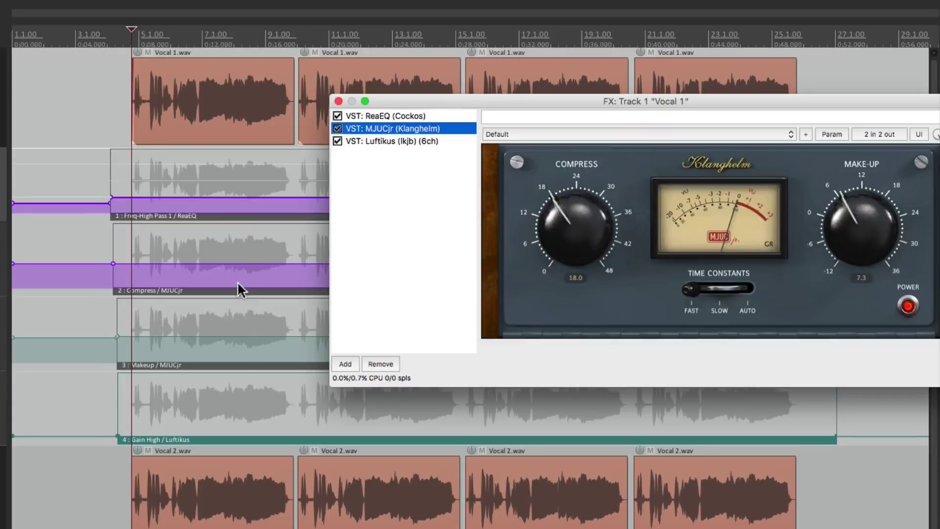
pyautogui.moveTo(216, 263)
pyautogui.mouseDown()
pyautogui.moveTo(216, 279)
pyautogui.moveTo(216, 264)
pyautogui.mouseUp()
pyautogui.moveTo(213, 319)
pyautogui.mouseDown()
pyautogui.moveTo(212, 348)
pyautogui.moveTo(220, 323)
pyautogui.mouseUp()
pyautogui.click(382, 141)
pyautogui.moveTo(206, 434)
pyautogui.mouseDown()
pyautogui.moveTo(204, 388)
pyautogui.moveTo(200, 435)
pyautogui.mouseUp()
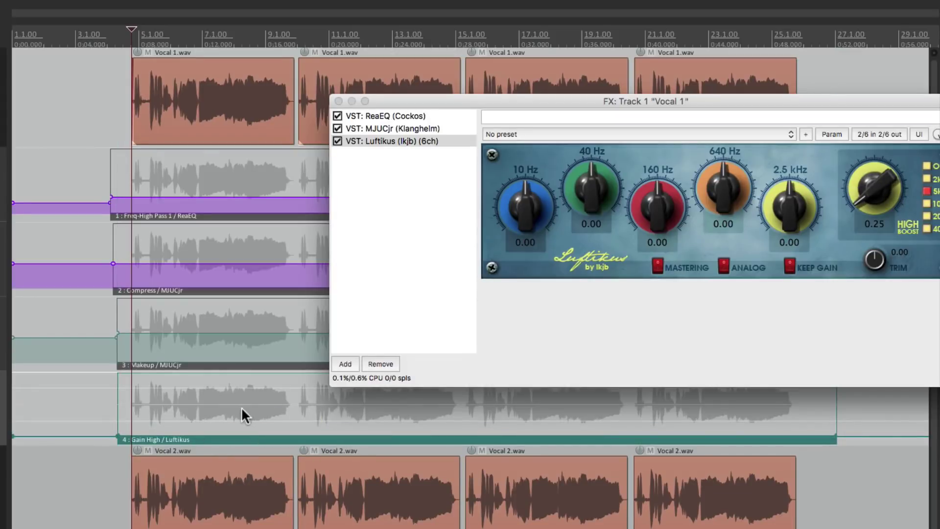